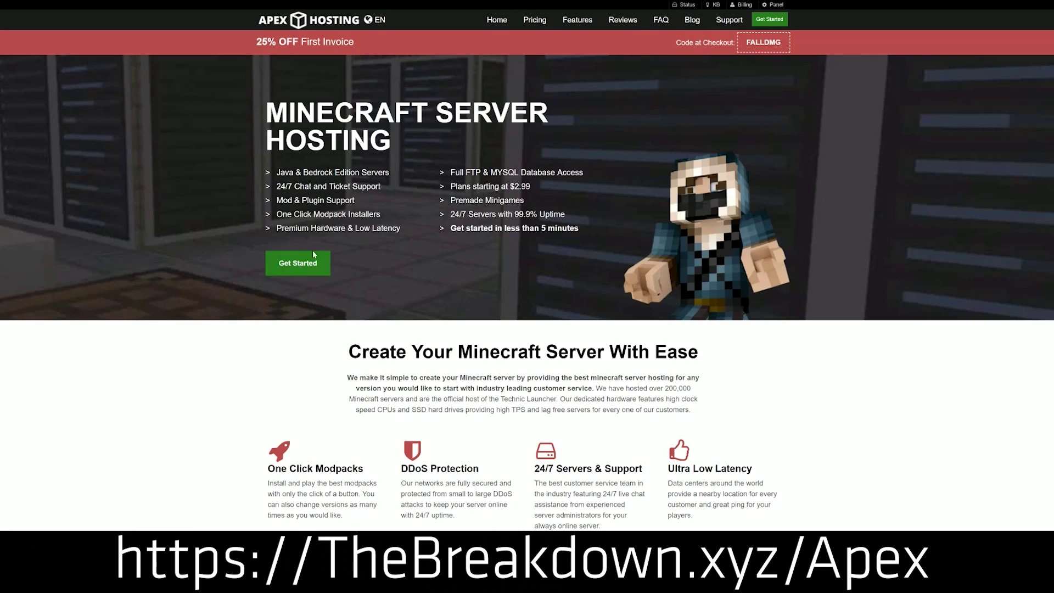
Review the feature list on the Apex Hosting home page, including 24/7 Servers & Support, Automated Backups and Instant Setup
{"action": "scroll", "coordinate": [313, 254], "scroll_direction": "down", "scroll_amount": 4}
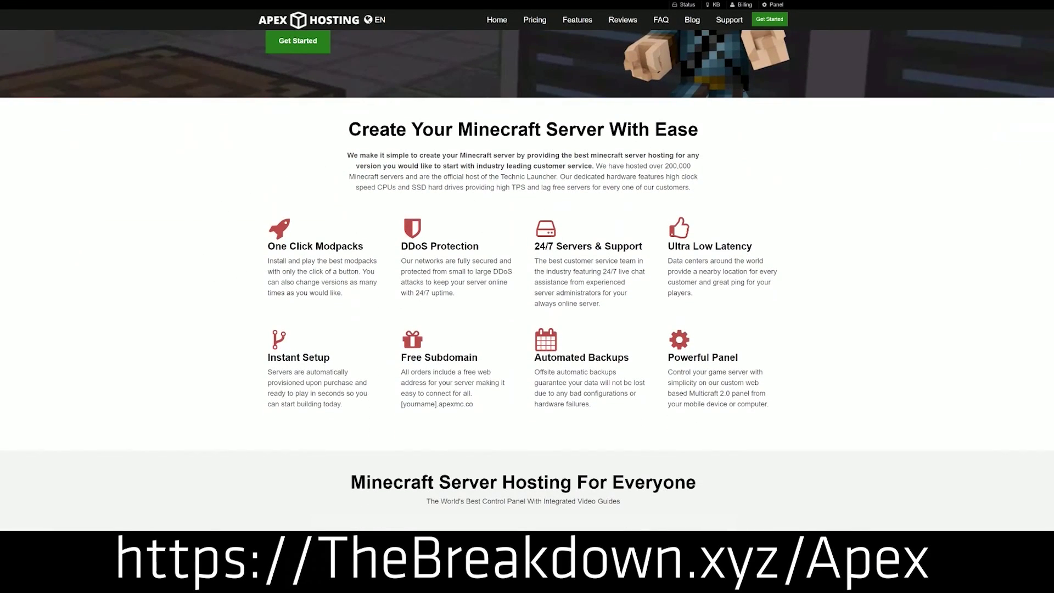
{"action": "left_click_drag", "start_coordinate": [267, 246], "coordinate": [644, 248]}
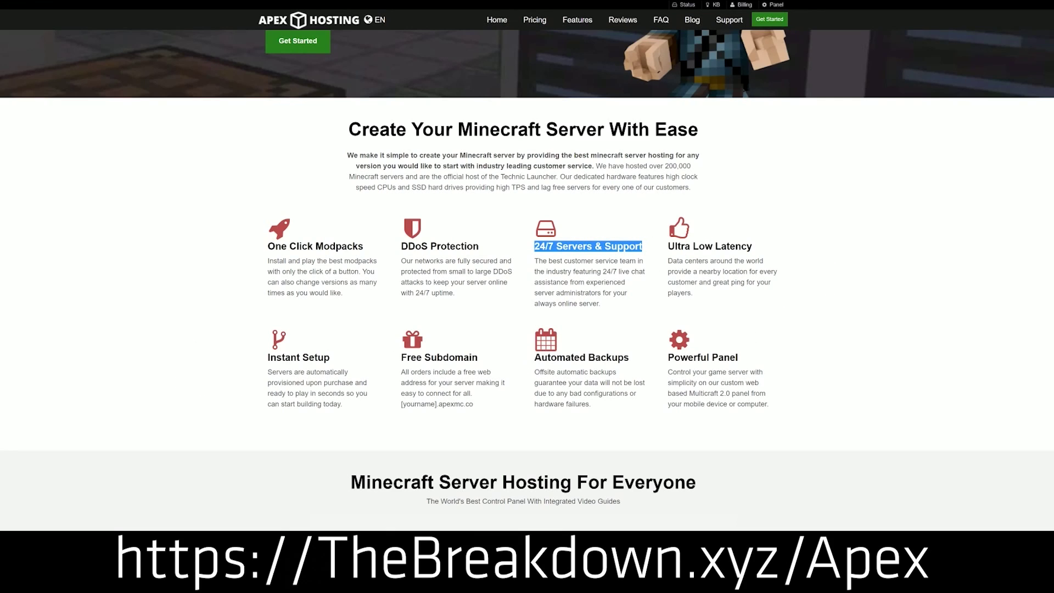
{"action": "left_click_drag", "start_coordinate": [532, 358], "coordinate": [659, 356]}
{"action": "left_click", "coordinate": [496, 360]}
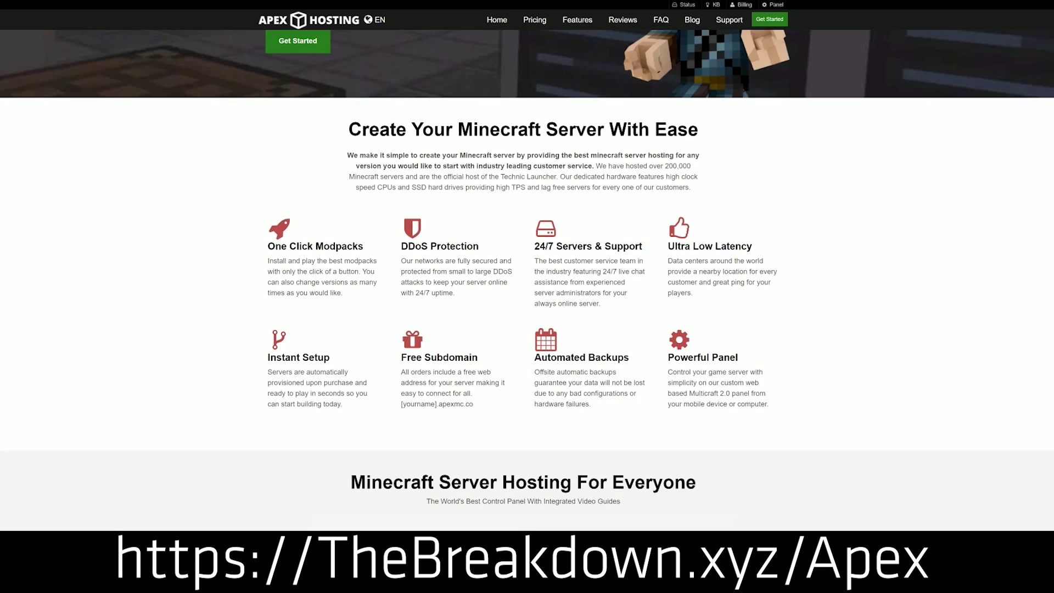
{"action": "left_click_drag", "start_coordinate": [343, 404], "coordinate": [268, 358]}
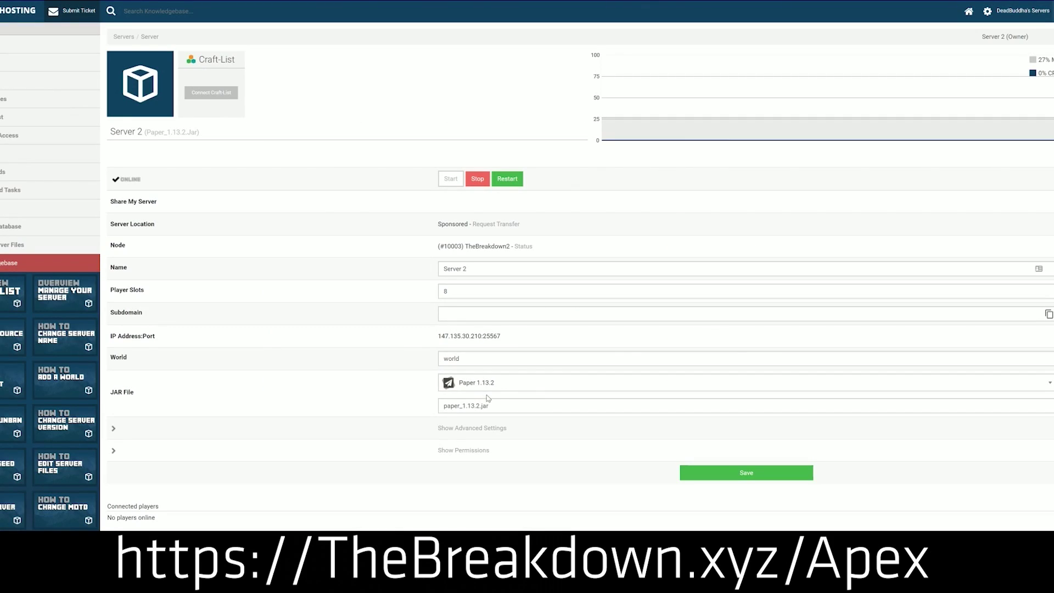
Browse the available JAR files for Server 2 and choose Minecraft 1.15 as its server version
{"action": "left_click", "coordinate": [495, 388]}
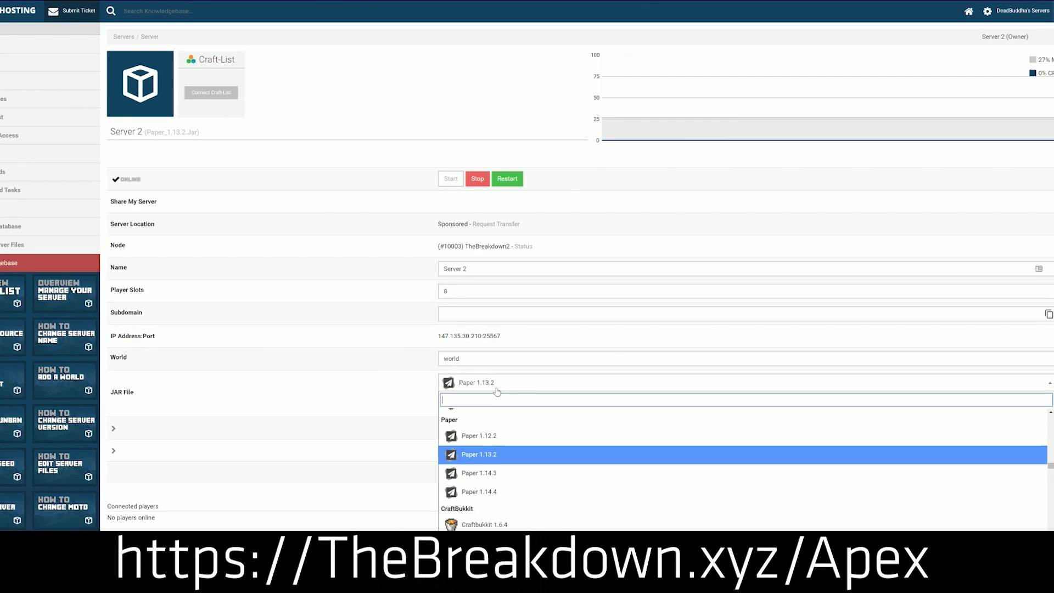
{"action": "scroll", "coordinate": [491, 472], "scroll_direction": "up", "scroll_amount": 5}
{"action": "scroll", "coordinate": [491, 476], "scroll_direction": "up", "scroll_amount": 5}
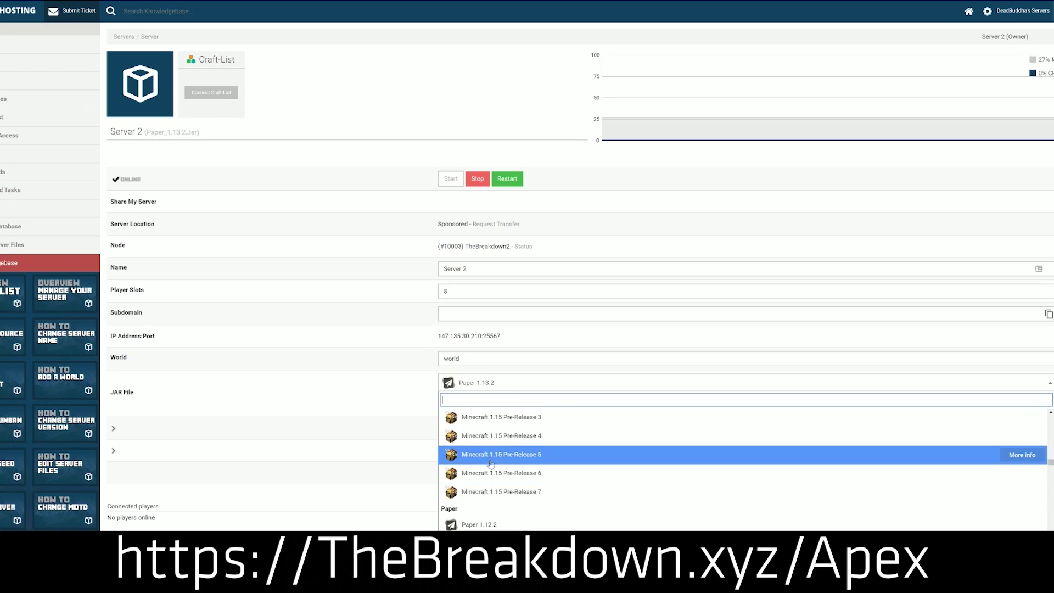
{"action": "scroll", "coordinate": [490, 461], "scroll_direction": "down", "scroll_amount": 2}
{"action": "scroll", "coordinate": [490, 461], "scroll_direction": "up", "scroll_amount": 4}
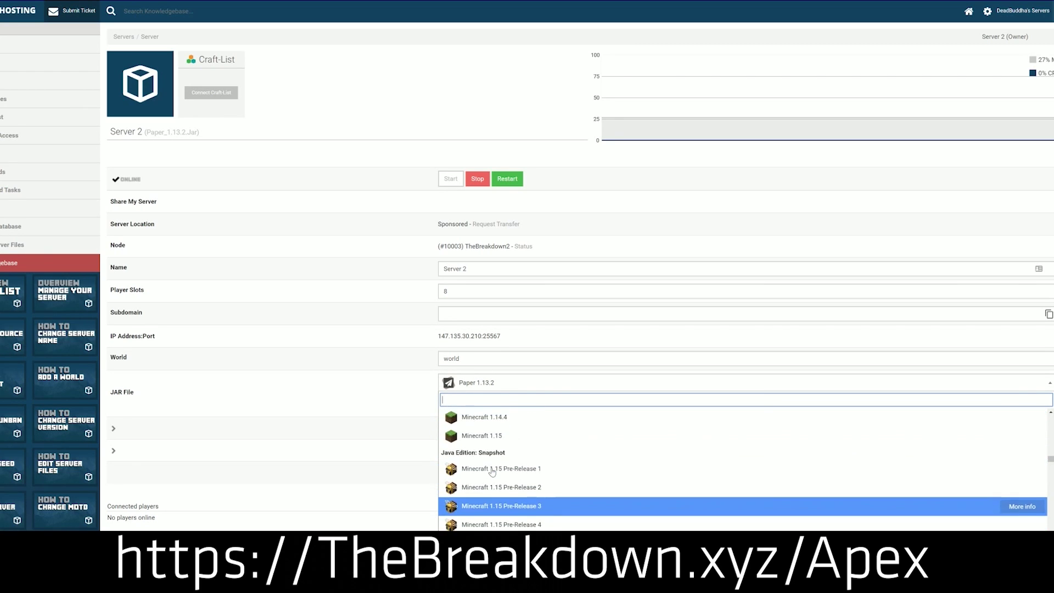
{"action": "scroll", "coordinate": [490, 461], "scroll_direction": "down", "scroll_amount": 3}
{"action": "scroll", "coordinate": [491, 451], "scroll_direction": "up", "scroll_amount": 3}
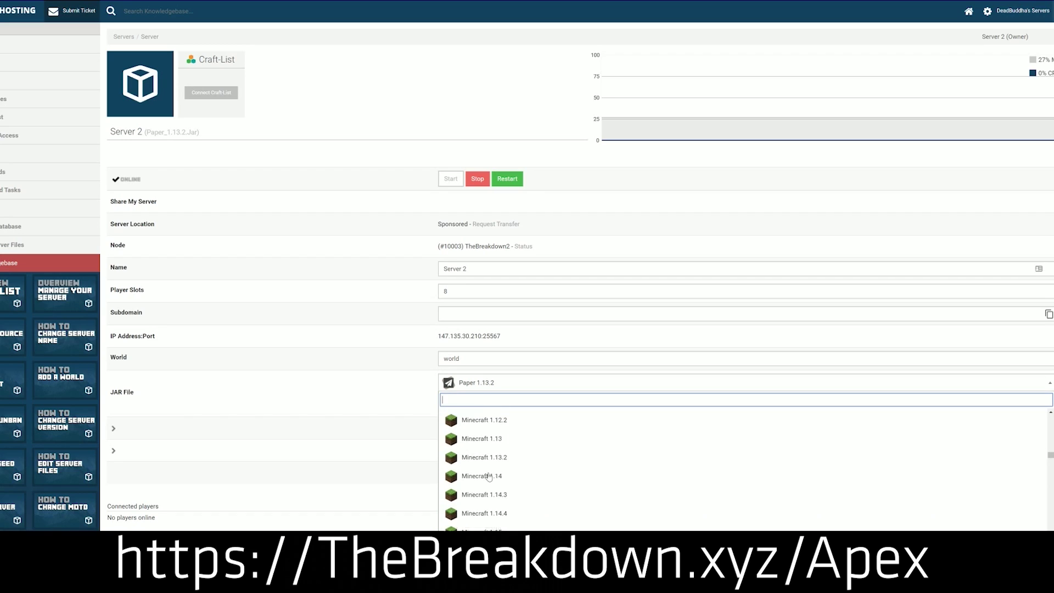
{"action": "scroll", "coordinate": [489, 476], "scroll_direction": "down", "scroll_amount": 1}
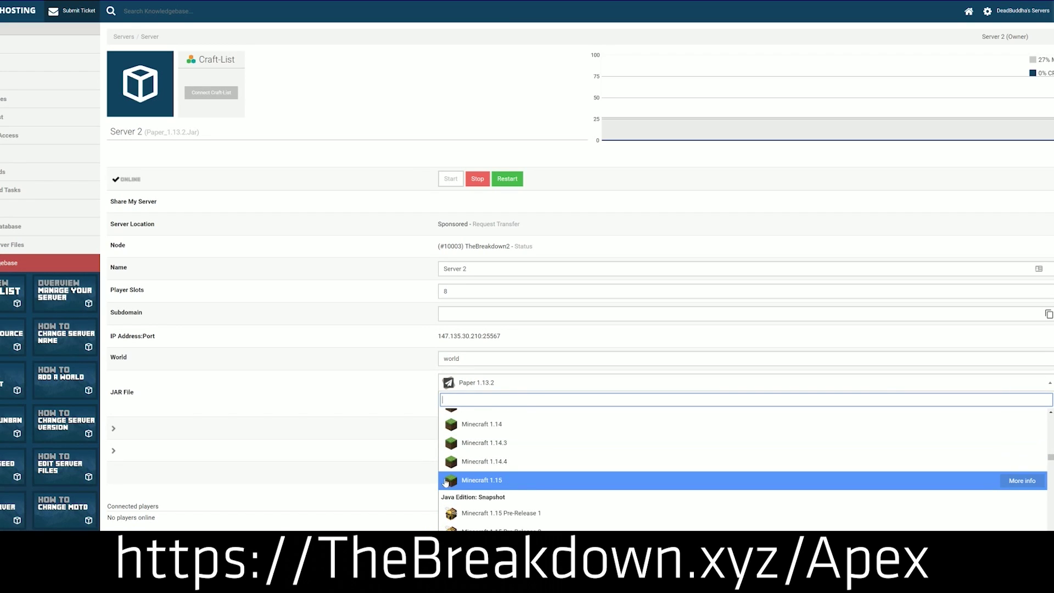
{"action": "left_click", "coordinate": [541, 481]}
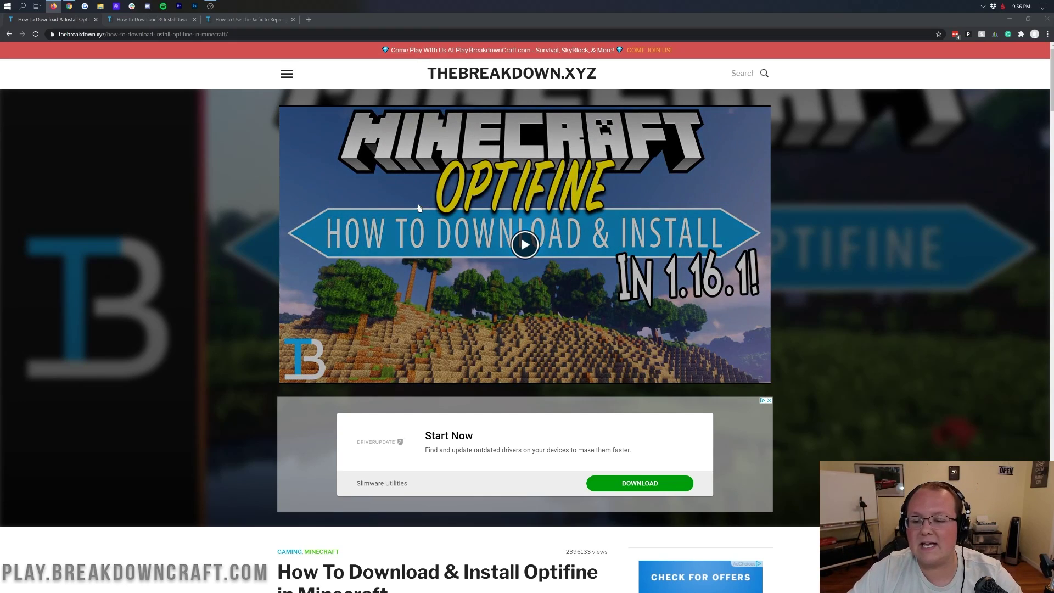
Look through the written OptiFine guide's download, installer and installation steps, and return to the article's introduction
{"action": "scroll", "coordinate": [826, 371], "scroll_direction": "down", "scroll_amount": 15}
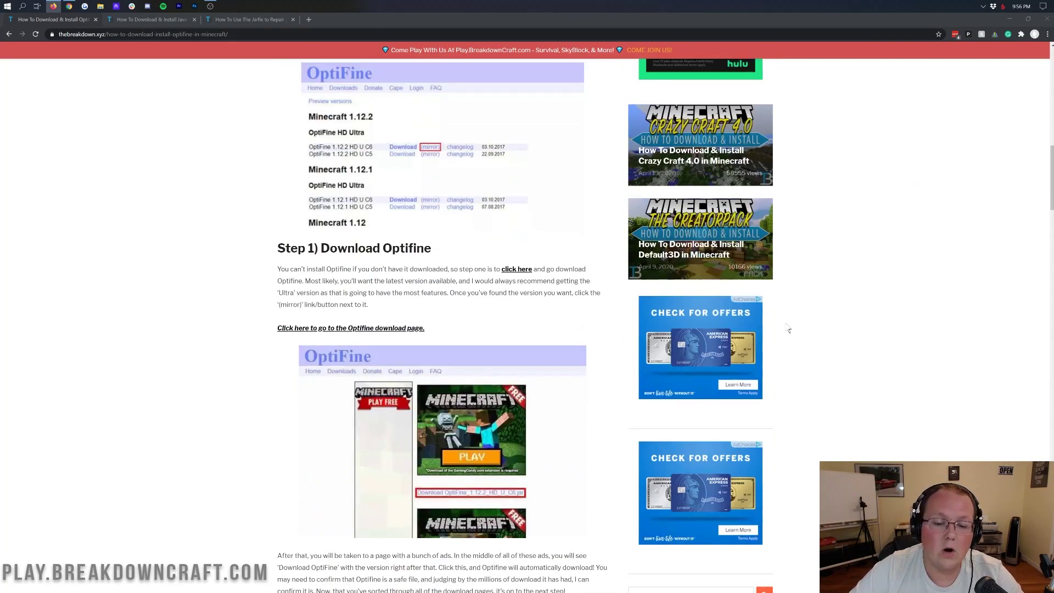
{"action": "scroll", "coordinate": [788, 330], "scroll_direction": "down", "scroll_amount": 12}
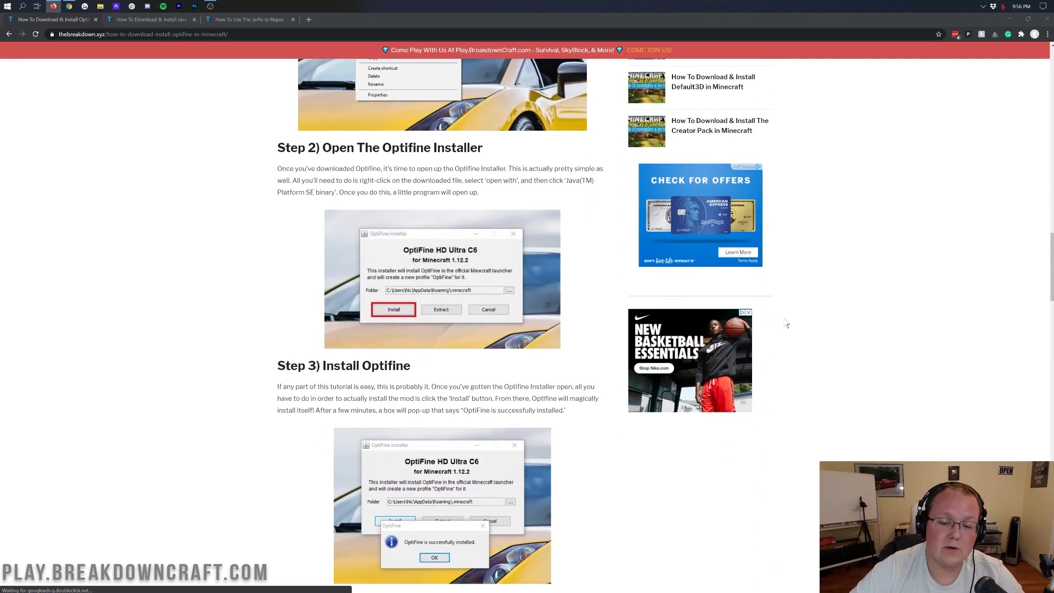
{"action": "scroll", "coordinate": [785, 319], "scroll_direction": "down", "scroll_amount": 6}
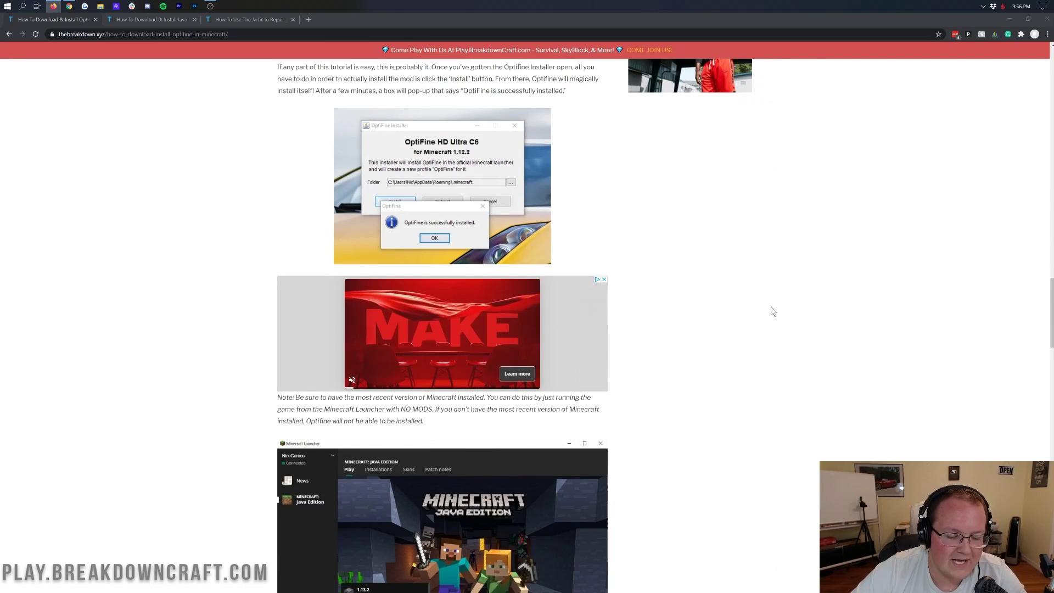
{"action": "scroll", "coordinate": [772, 311], "scroll_direction": "up", "scroll_amount": 5}
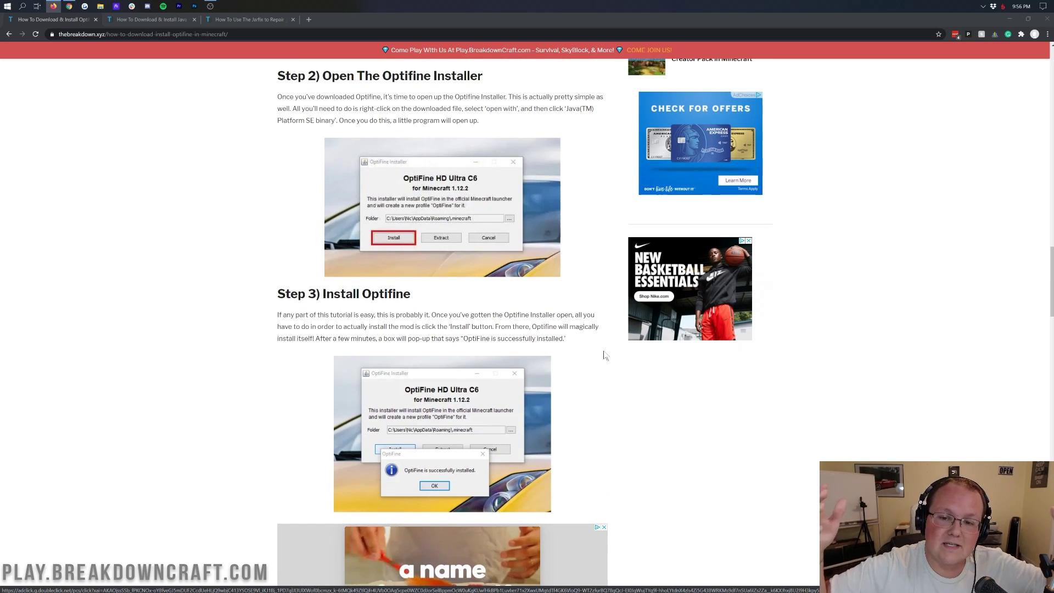
{"action": "scroll", "coordinate": [604, 354], "scroll_direction": "up", "scroll_amount": 10}
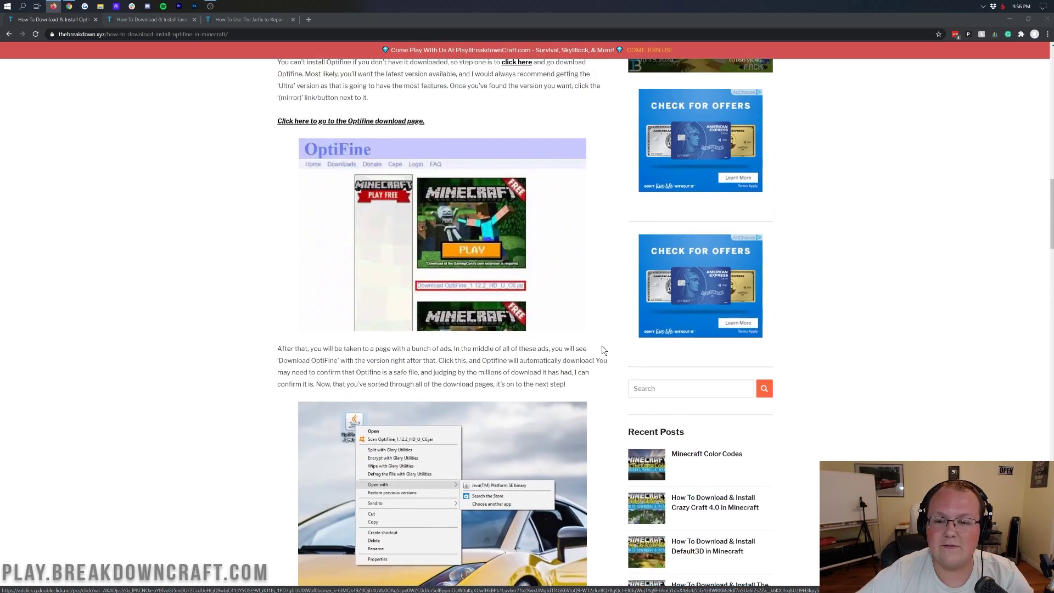
{"action": "scroll", "coordinate": [604, 350], "scroll_direction": "up", "scroll_amount": 12}
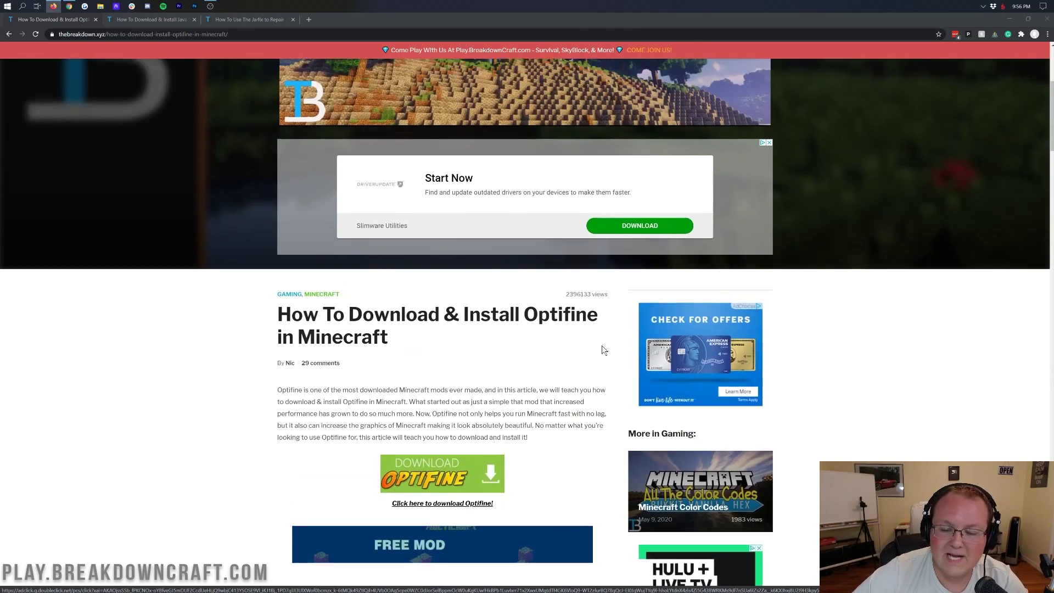
{"action": "scroll", "coordinate": [602, 348], "scroll_direction": "up", "scroll_amount": 5}
Open the OptiFine downloads page from the download link in the article's introduction
{"action": "scroll", "coordinate": [554, 354], "scroll_direction": "down", "scroll_amount": 4}
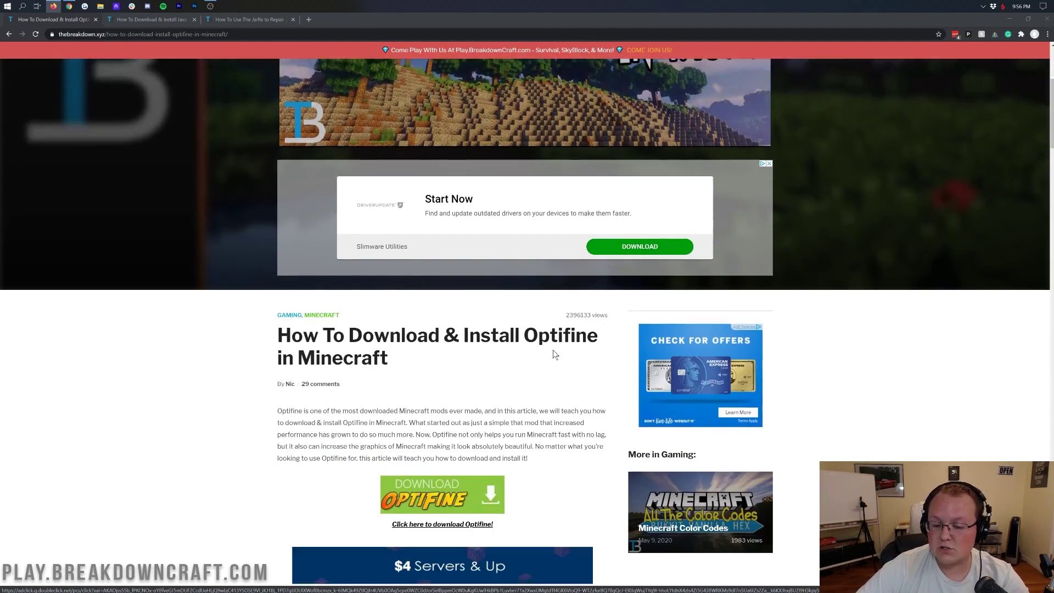
{"action": "scroll", "coordinate": [553, 362], "scroll_direction": "down", "scroll_amount": 4}
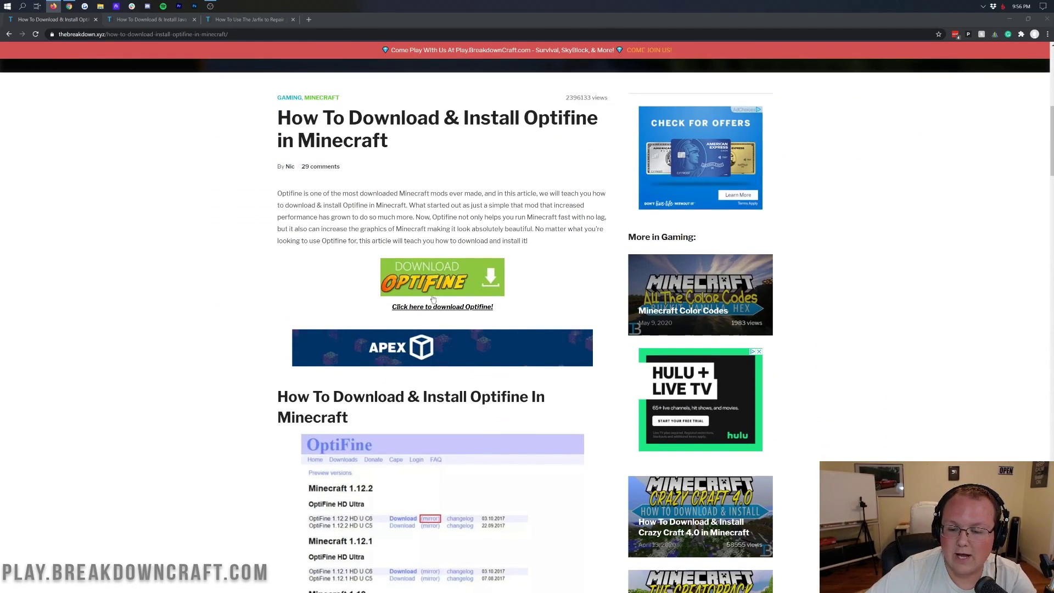
{"action": "left_click", "coordinate": [425, 269]}
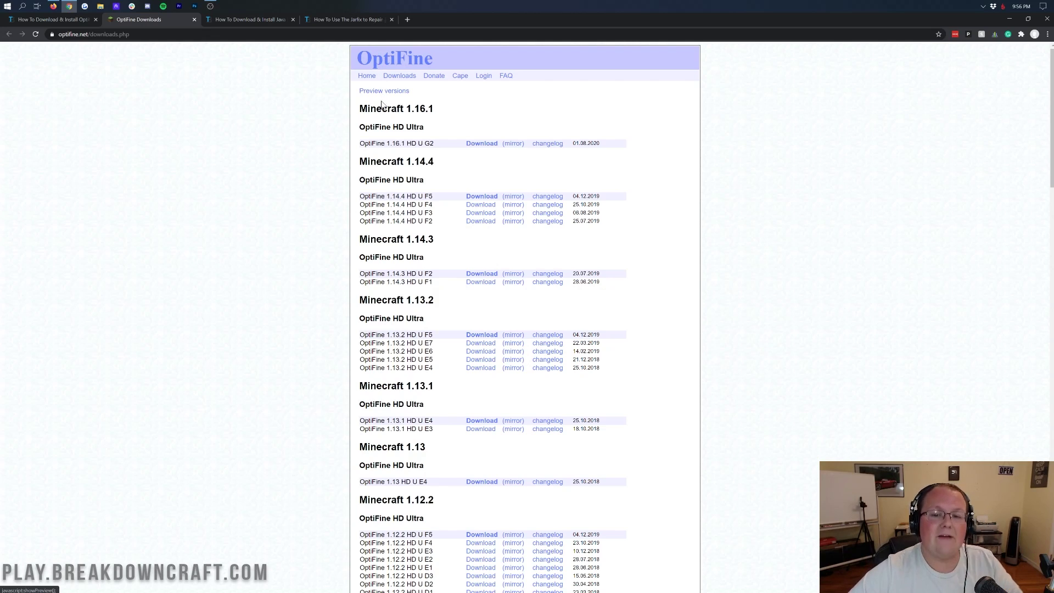
Check the Minecraft version in the first release heading on the OptiFine downloads page
{"action": "left_click_drag", "start_coordinate": [360, 109], "coordinate": [442, 106]}
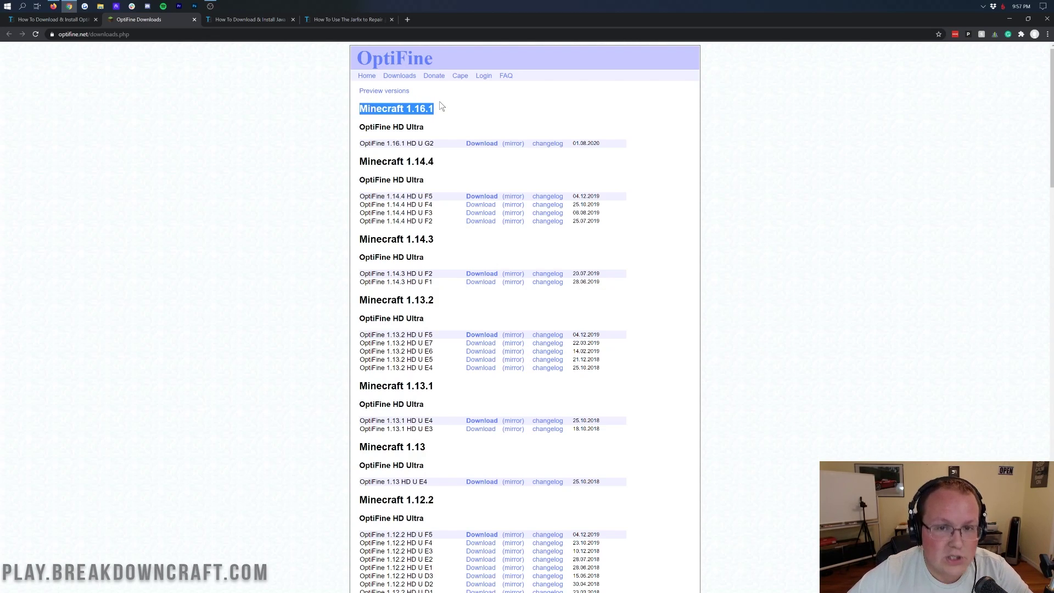
{"action": "left_click", "coordinate": [439, 108]}
{"action": "left_click_drag", "start_coordinate": [429, 108], "coordinate": [456, 114]}
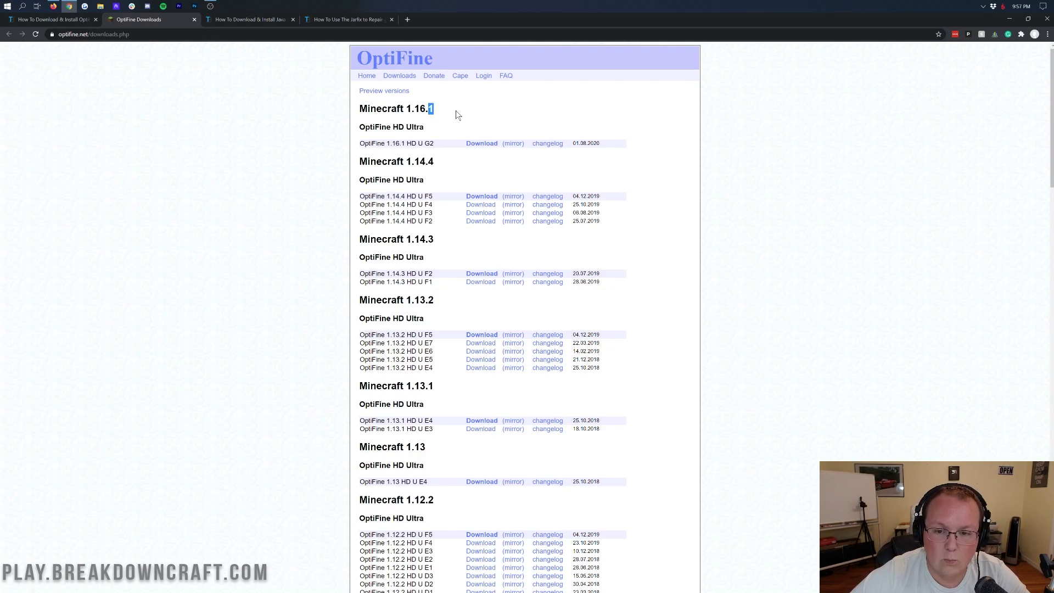
{"action": "left_click_drag", "start_coordinate": [360, 108], "coordinate": [435, 108]}
{"action": "left_click", "coordinate": [434, 108]}
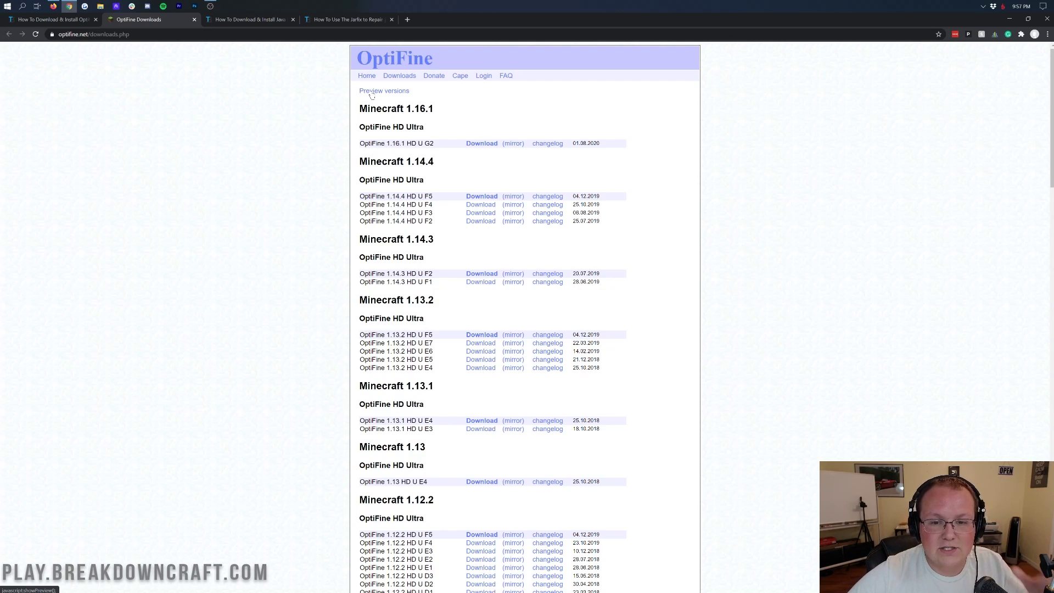
{"action": "left_click", "coordinate": [371, 92]}
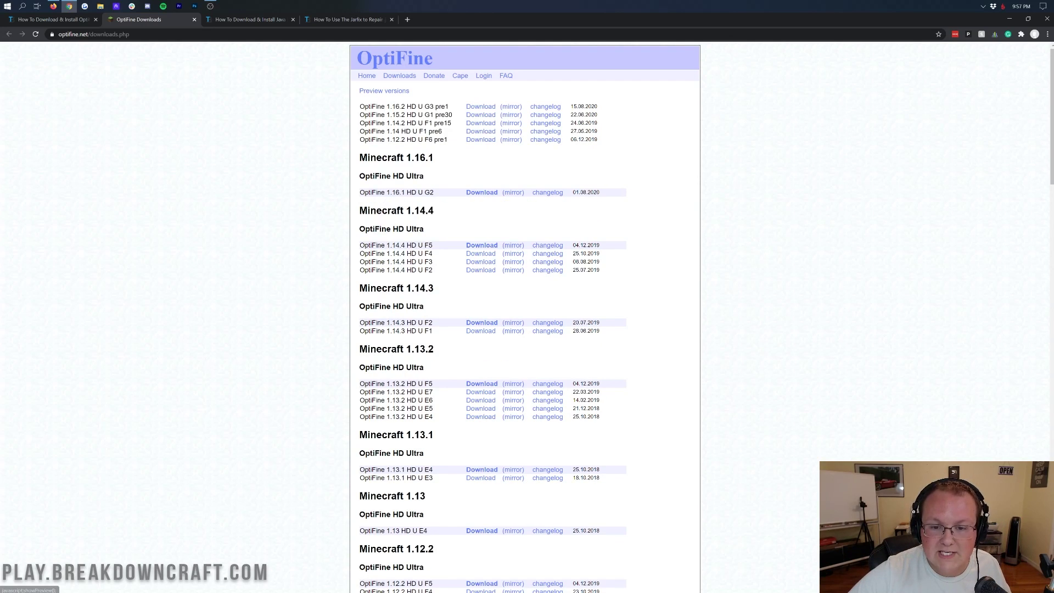
{"action": "left_click_drag", "start_coordinate": [358, 88], "coordinate": [384, 108]}
{"action": "left_click", "coordinate": [384, 108]}
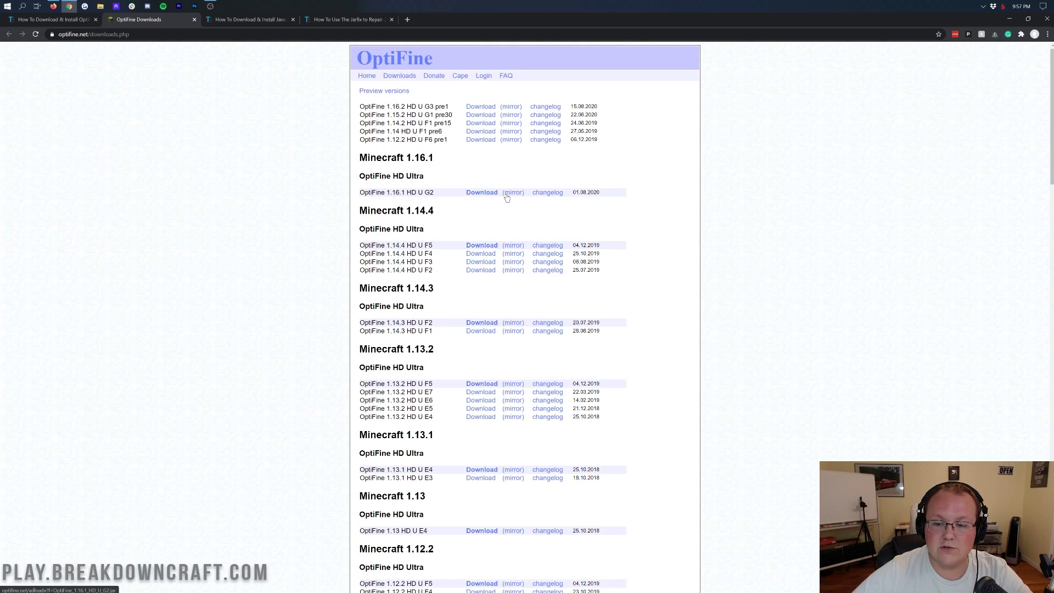
{"action": "left_click", "coordinate": [381, 90]}
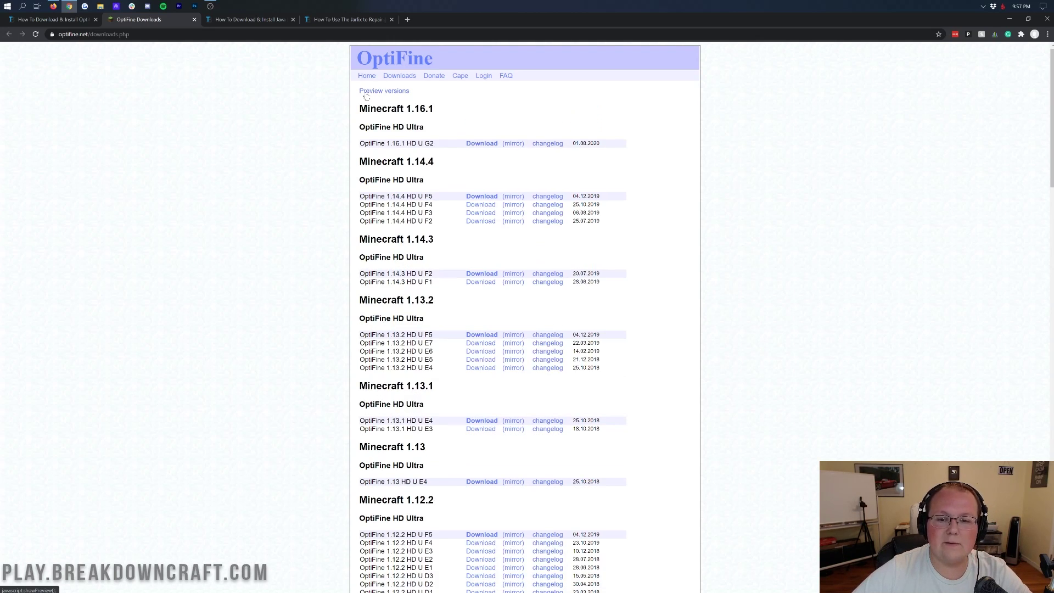
Expand the OptiFine preview versions and locate the OptiFine 1.16.2 HD U G3 pre1 entry
{"action": "left_click", "coordinate": [378, 91]}
{"action": "left_click_drag", "start_coordinate": [360, 107], "coordinate": [416, 107]}
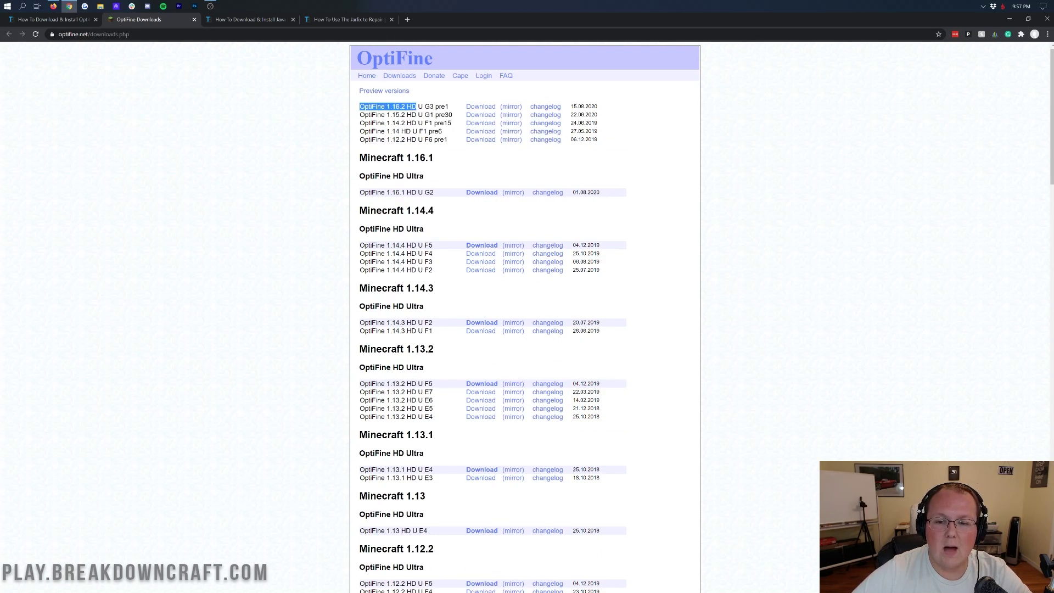
{"action": "left_click", "coordinate": [416, 107]}
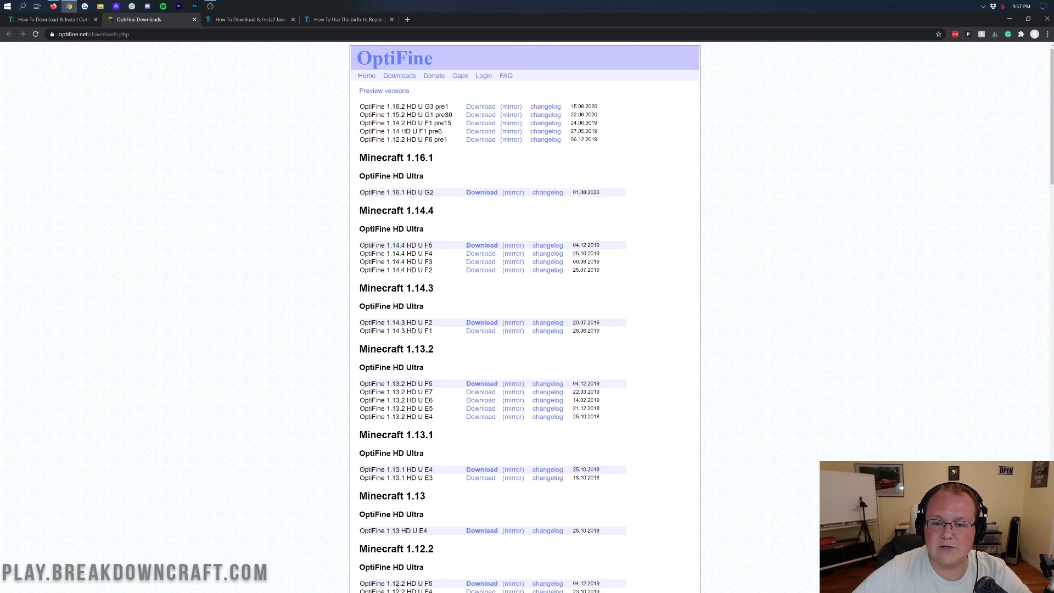
Download preview_OptiFine_1.16.2_HD_U_G3_pre1.jar through its mirror link and keep the file despite the browser's security check
{"action": "left_click", "coordinate": [508, 110]}
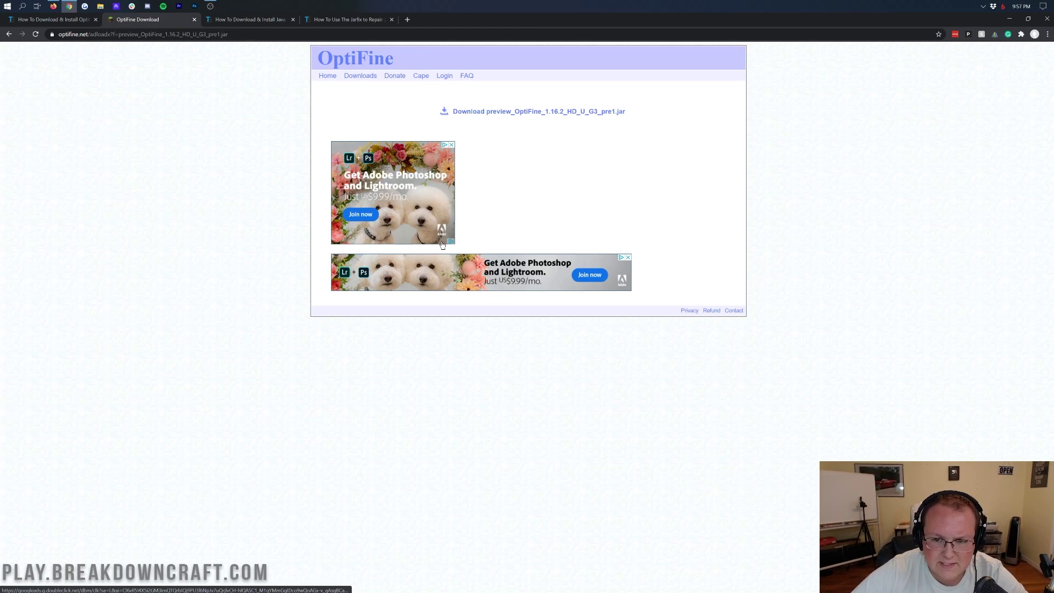
{"action": "left_click", "coordinate": [482, 113]}
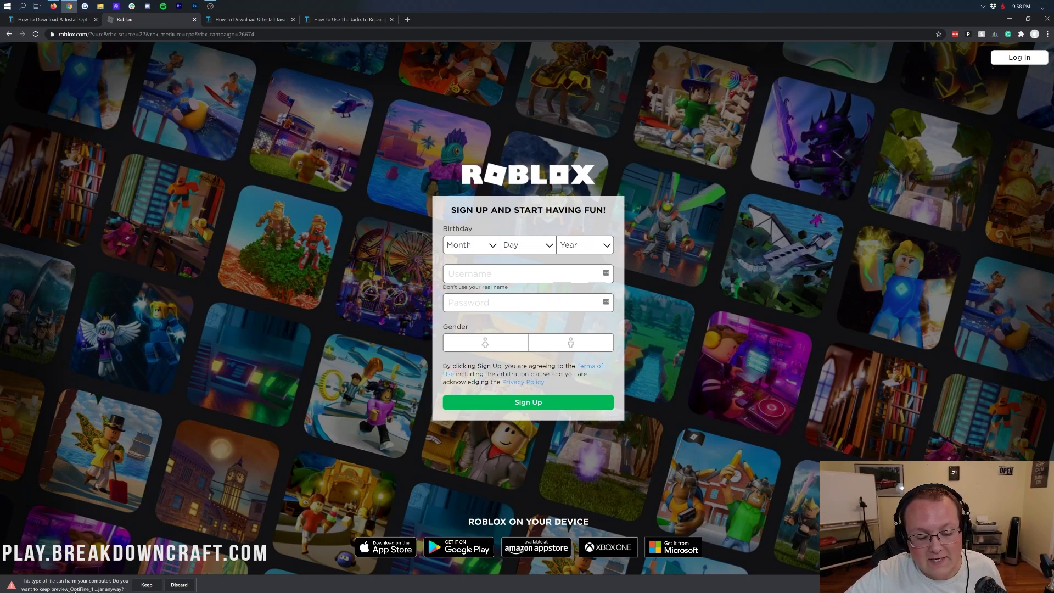
{"action": "left_click", "coordinate": [147, 584]}
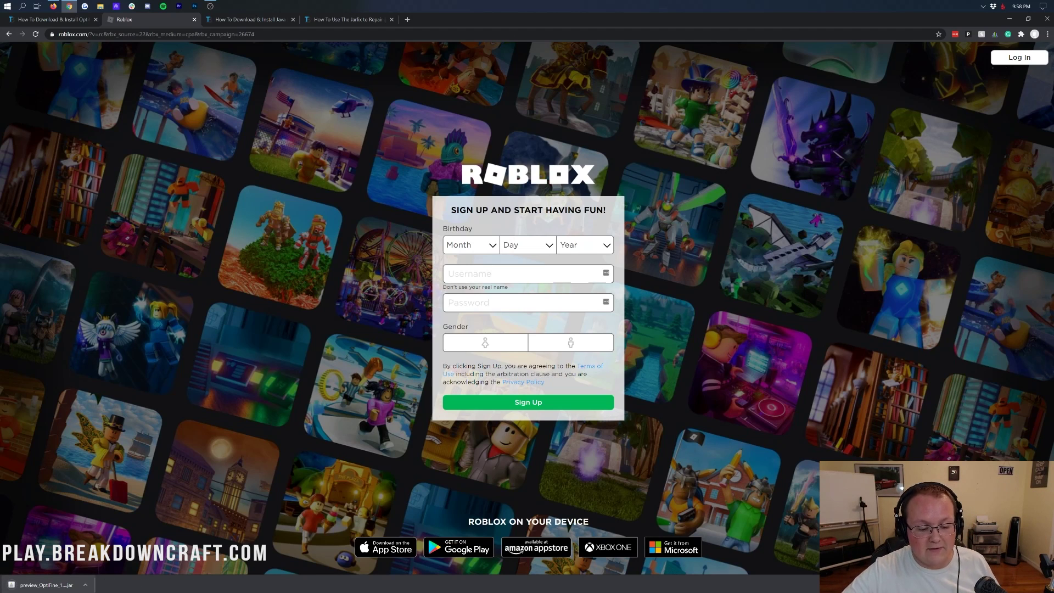
View the Java installation guide, switch to the Windows desktop and move the OptiFine jar file toward the upper middle of the wallpaper
{"action": "left_click", "coordinate": [236, 19]}
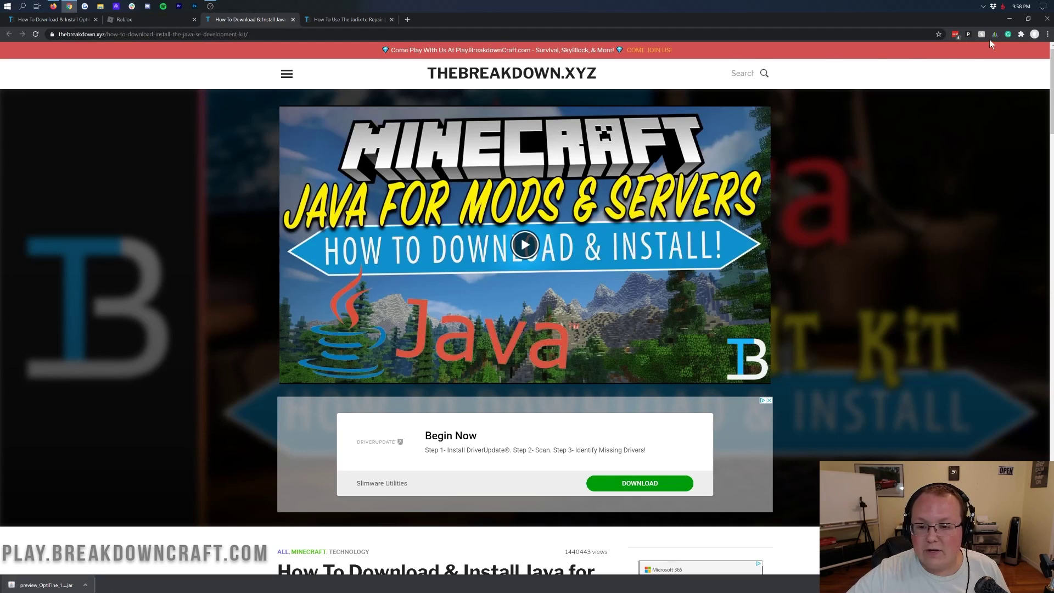
{"action": "left_click", "coordinate": [1015, 20]}
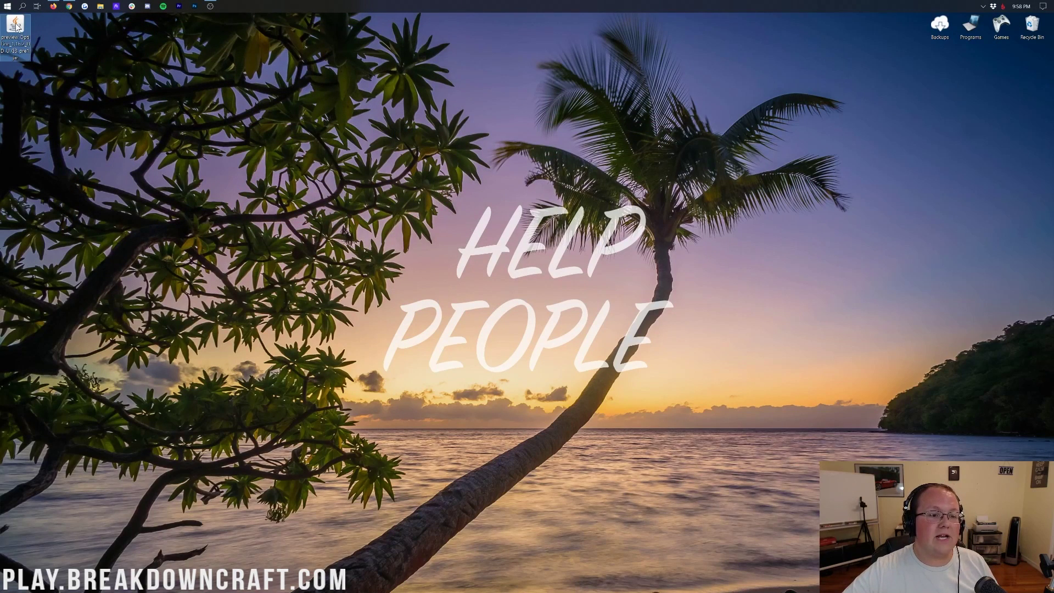
{"action": "left_click_drag", "start_coordinate": [15, 46], "coordinate": [480, 109]}
Check which apps are offered for opening the OptiFine jar file, and dismiss the chooser without opening it
{"action": "right_click", "coordinate": [481, 108]}
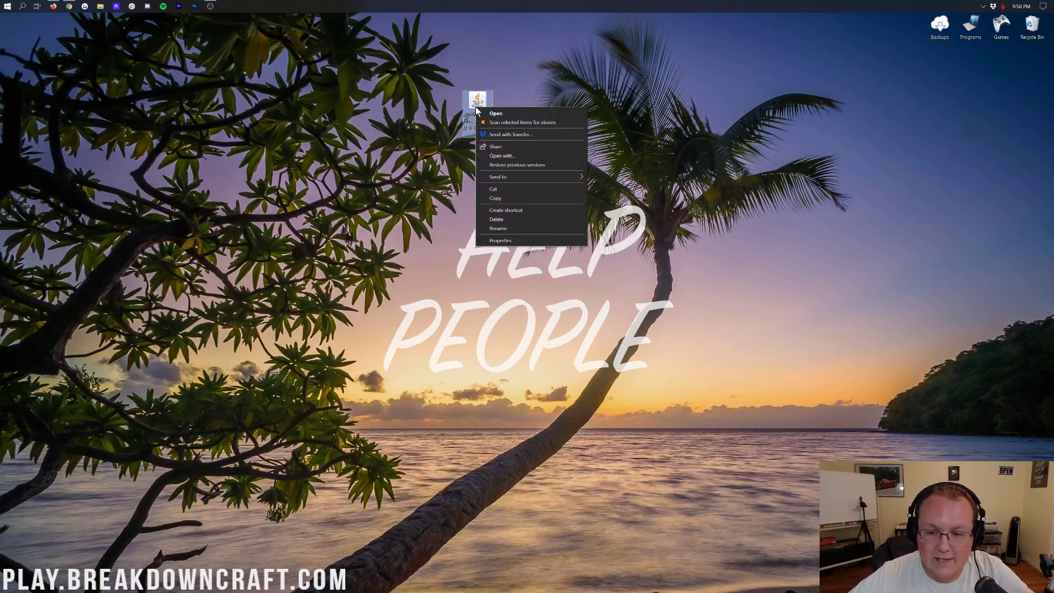
{"action": "left_click", "coordinate": [517, 158]}
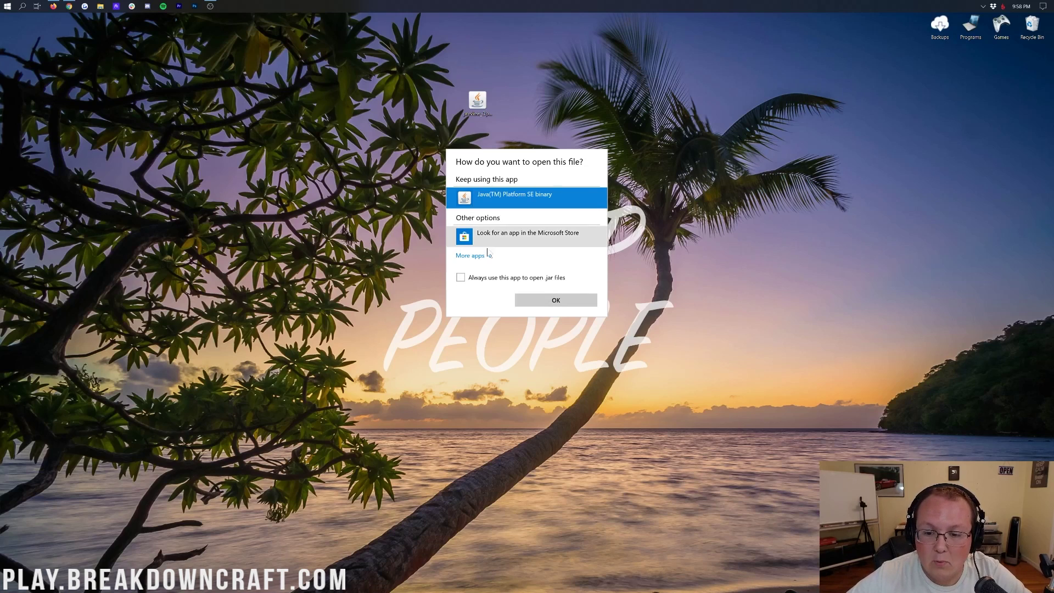
{"action": "left_click", "coordinate": [537, 108]}
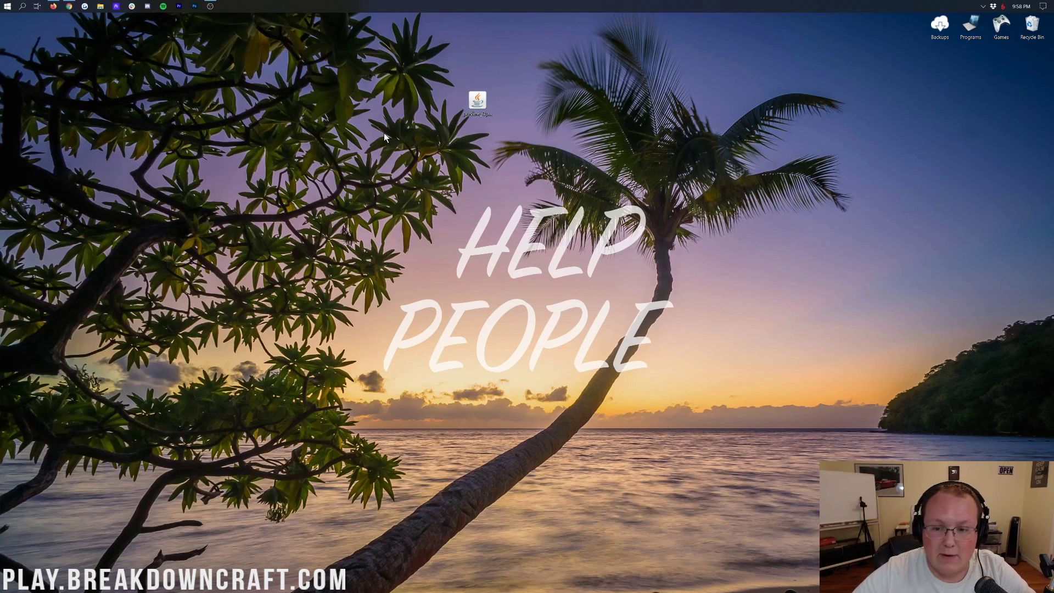
Examine the Java download and installation guide in the browser, and bring up the Jarfix guide for repairing .jar files
{"action": "left_click", "coordinate": [69, 6]}
{"action": "scroll", "coordinate": [291, 252], "scroll_direction": "down", "scroll_amount": 4}
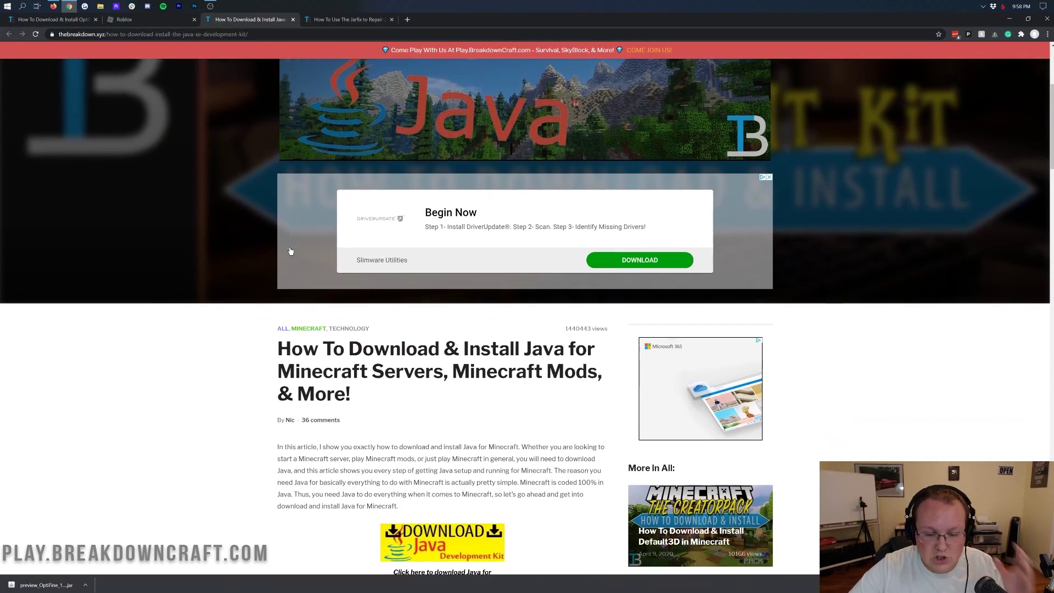
{"action": "scroll", "coordinate": [291, 252], "scroll_direction": "down", "scroll_amount": 2}
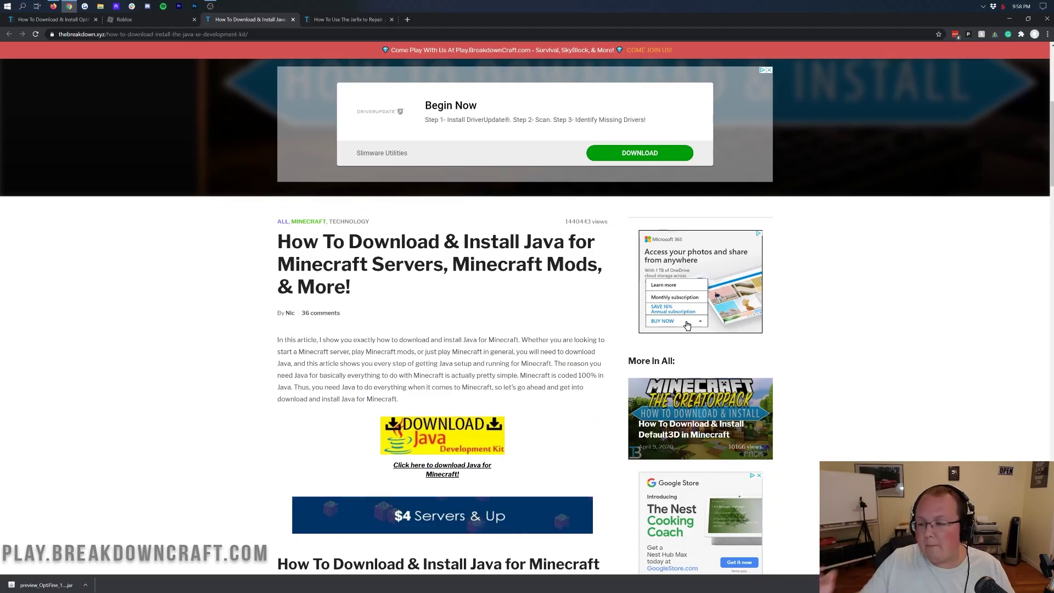
{"action": "scroll", "coordinate": [292, 251], "scroll_direction": "down", "scroll_amount": 10}
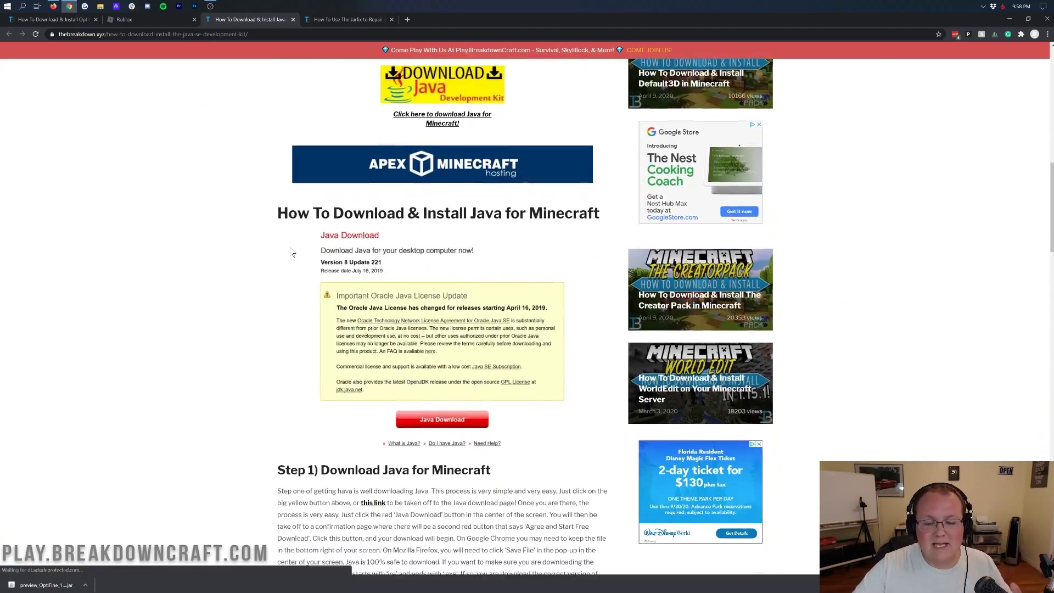
{"action": "scroll", "coordinate": [292, 251], "scroll_direction": "down", "scroll_amount": 10}
{"action": "scroll", "coordinate": [295, 183], "scroll_direction": "up", "scroll_amount": 20}
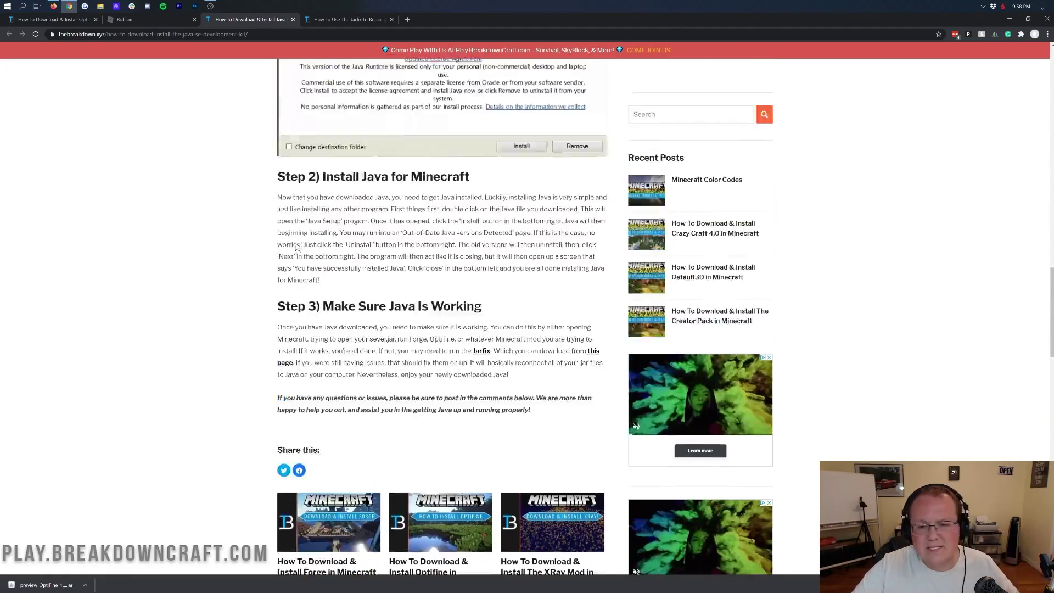
{"action": "scroll", "coordinate": [295, 183], "scroll_direction": "up", "scroll_amount": 5}
{"action": "scroll", "coordinate": [378, 214], "scroll_direction": "down", "scroll_amount": 6}
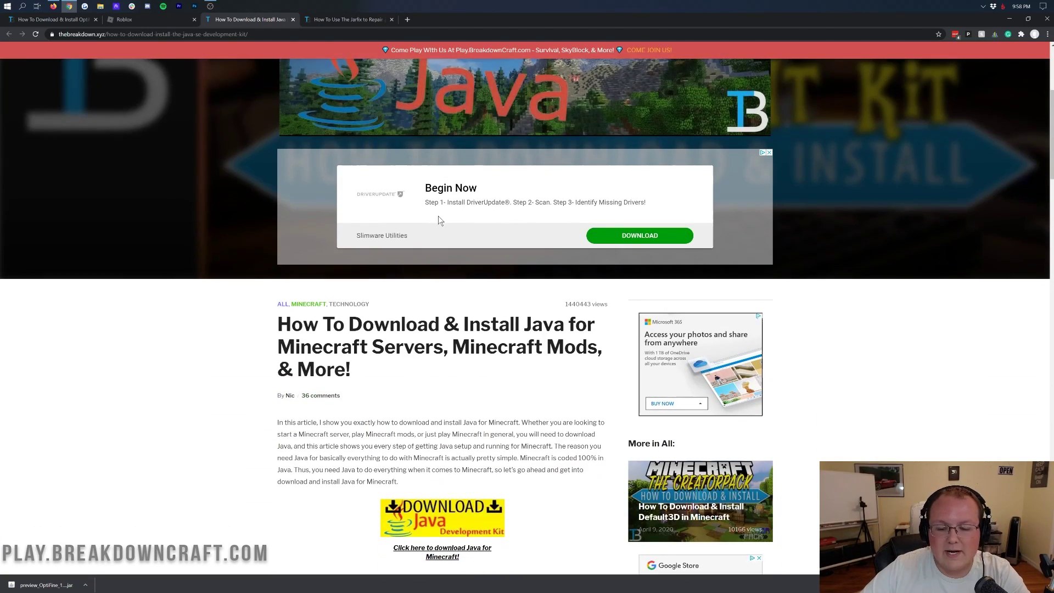
{"action": "scroll", "coordinate": [377, 214], "scroll_direction": "down", "scroll_amount": 1}
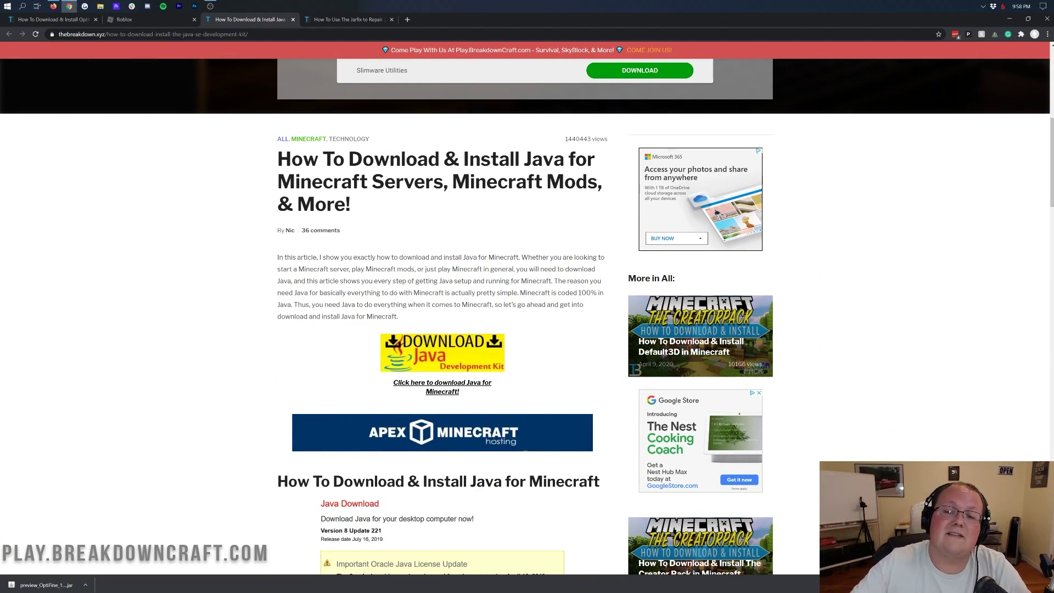
{"action": "left_click", "coordinate": [362, 19]}
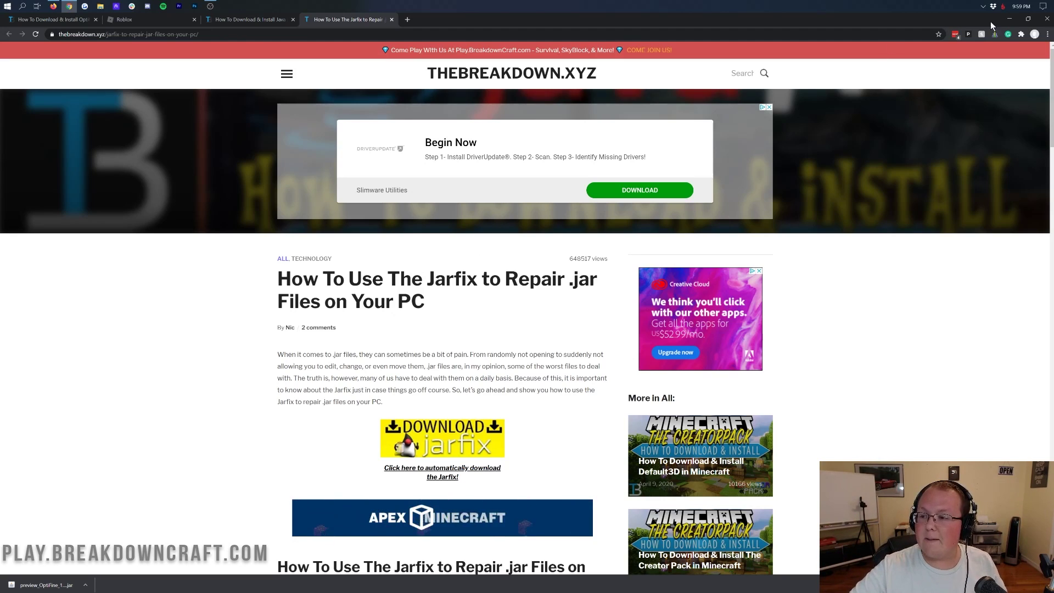
Return to the desktop, open the OptiFine jar file with Java and install OptiFine HD Ultra G3 pre1 for Minecraft 1.16.2
{"action": "left_click", "coordinate": [1015, 20]}
{"action": "left_click", "coordinate": [483, 103]}
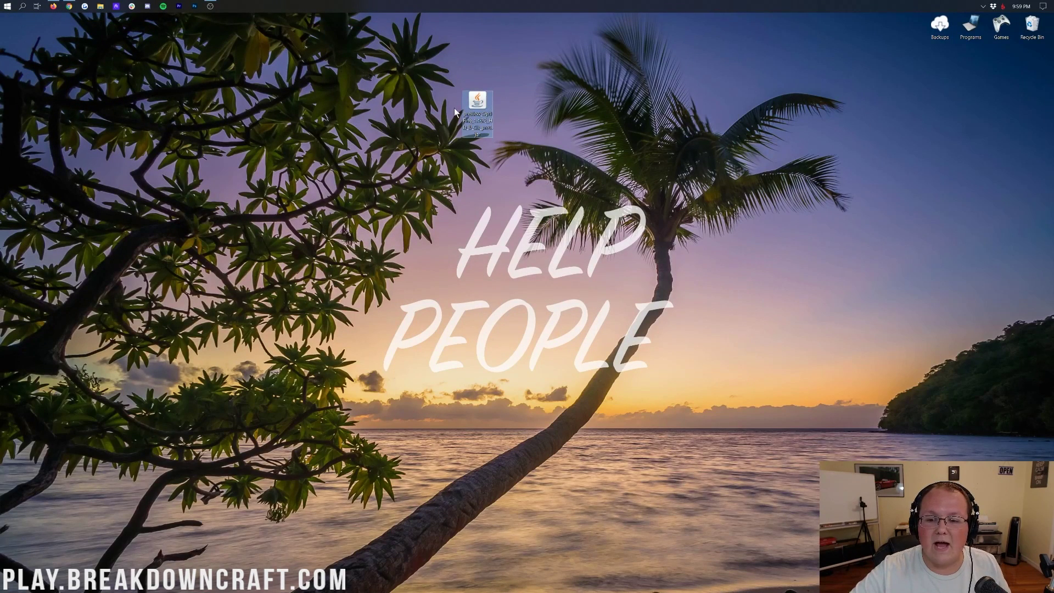
{"action": "right_click", "coordinate": [477, 104]}
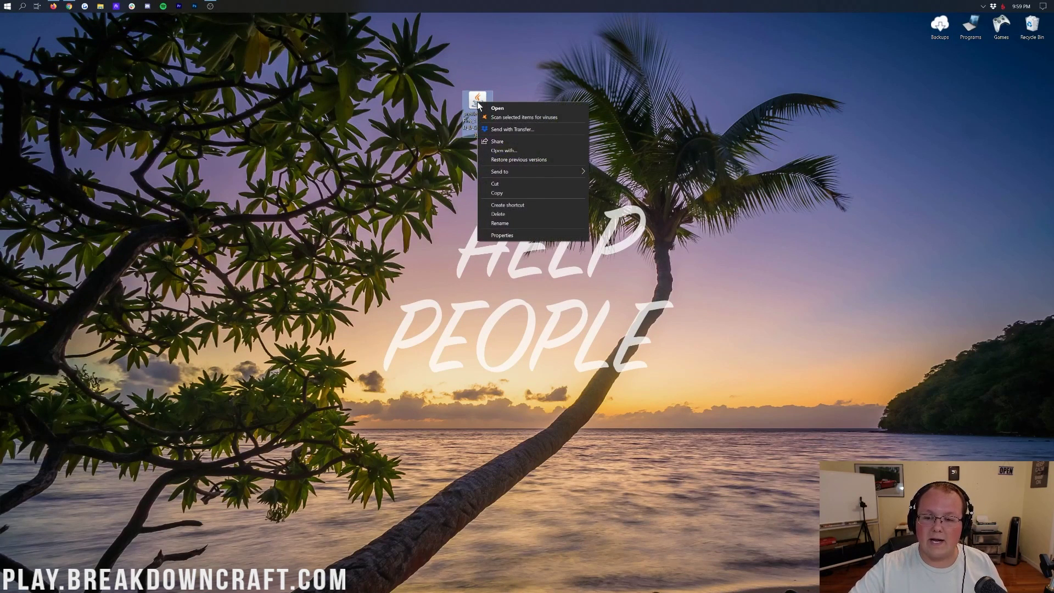
{"action": "left_click", "coordinate": [501, 151]}
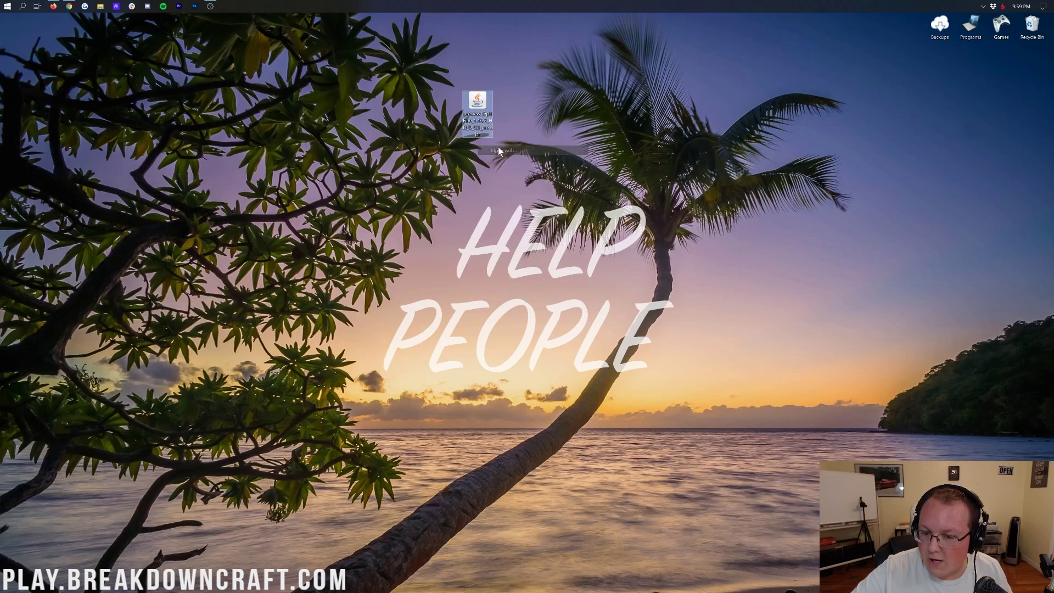
{"action": "left_click", "coordinate": [571, 301]}
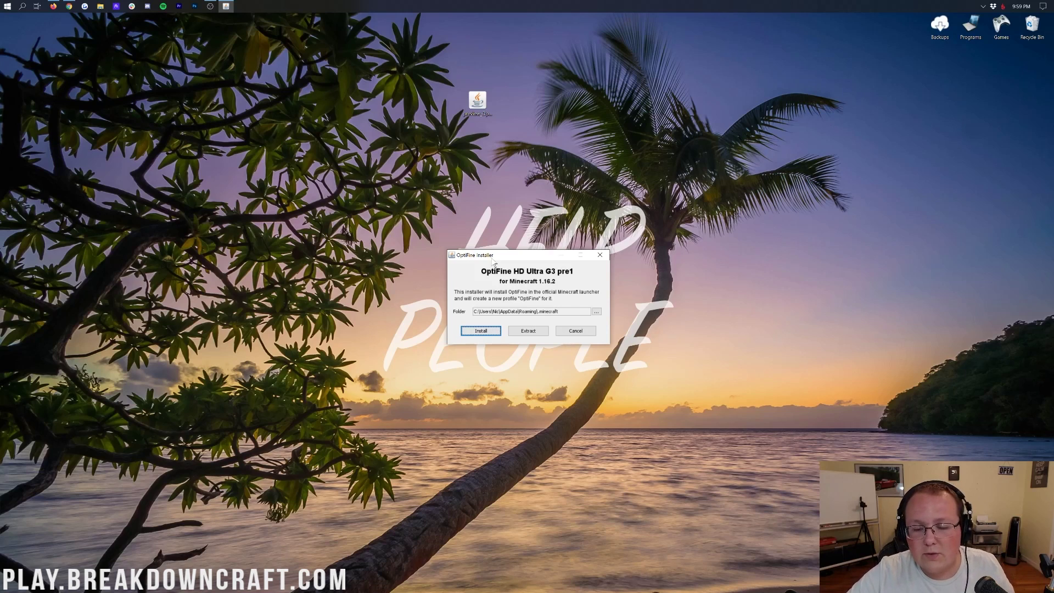
{"action": "left_click", "coordinate": [480, 332]}
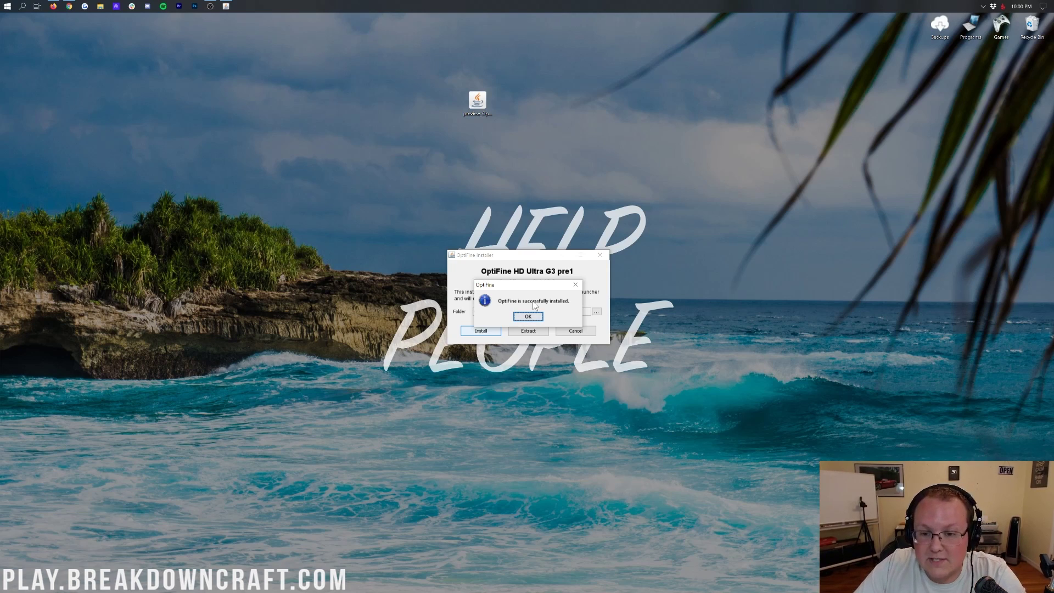
{"action": "left_click", "coordinate": [527, 317]}
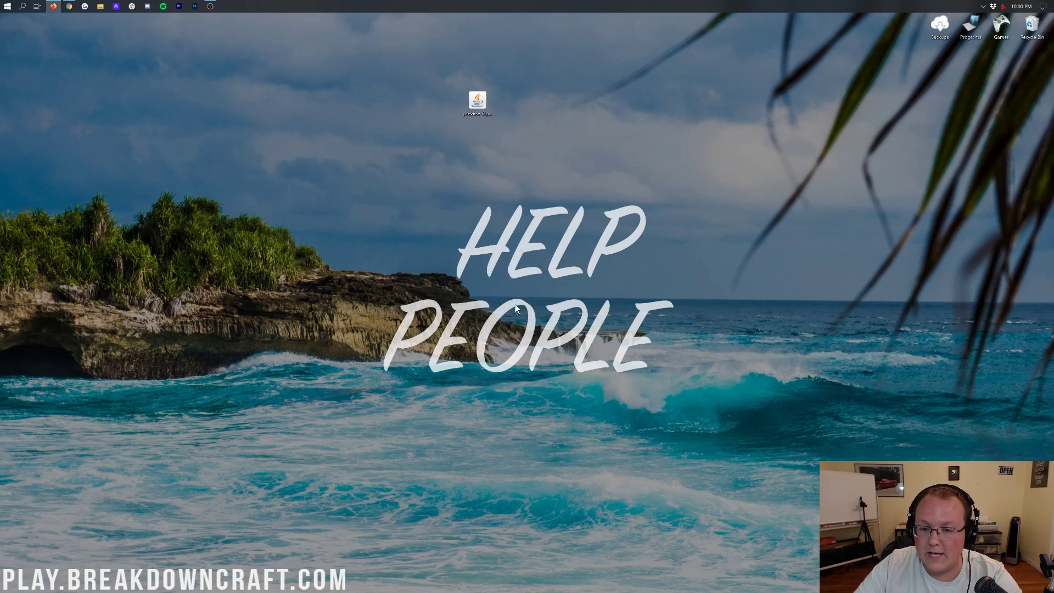
{"action": "left_click", "coordinate": [463, 102]}
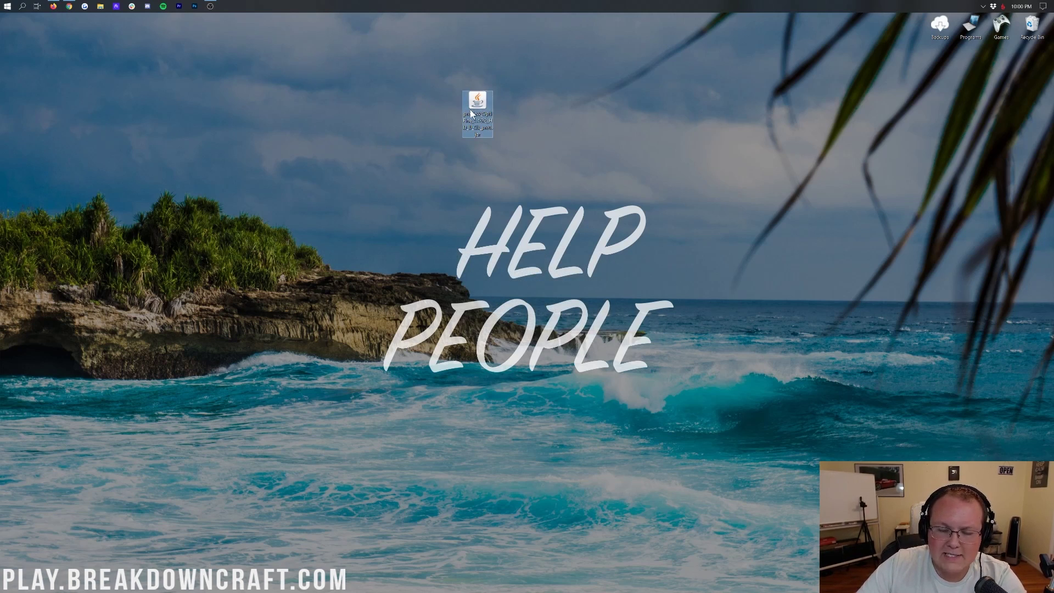
{"action": "left_click_drag", "start_coordinate": [734, 233], "coordinate": [417, 181]}
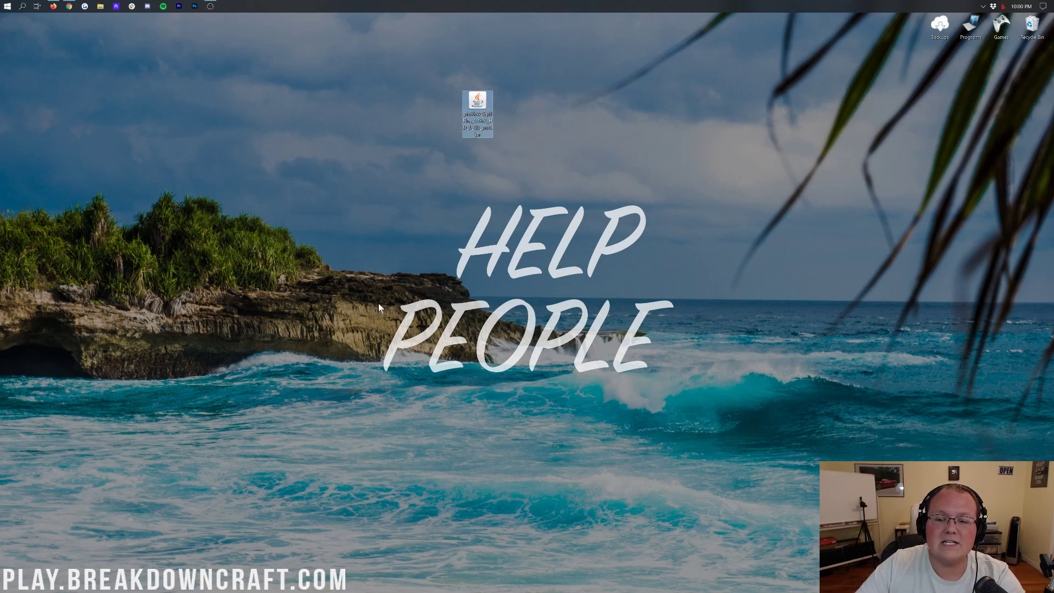
Find the Downloads folder through the Windows search, view its contents and close the folder window
{"action": "left_click", "coordinate": [3, 5]}
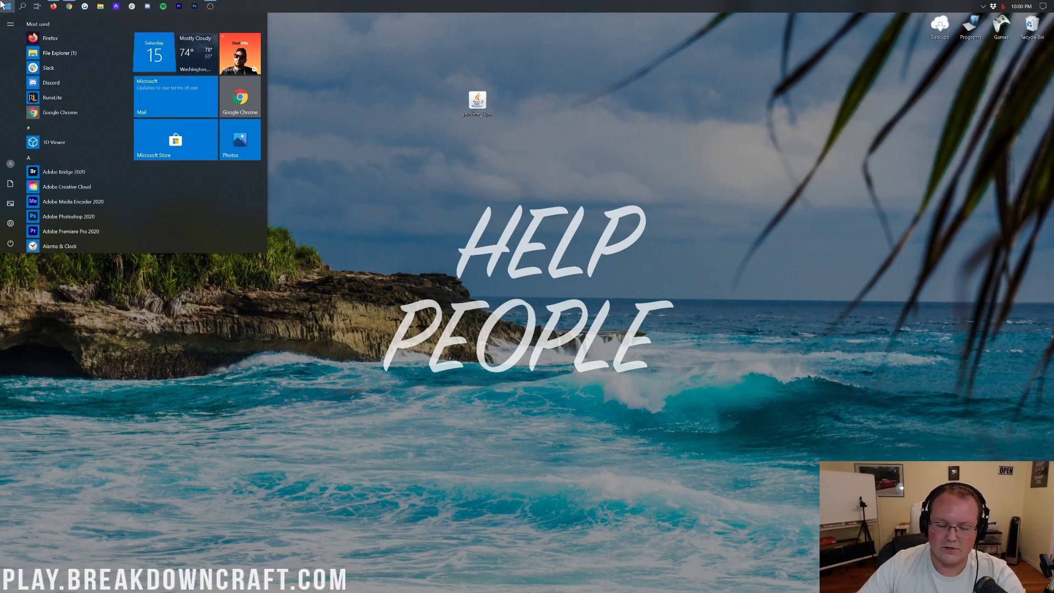
{"action": "type", "text": "dwo"}
{"action": "key", "text": "BackSpace"}
{"action": "key", "text": "BackSpace"}
{"action": "type", "text": "ow"}
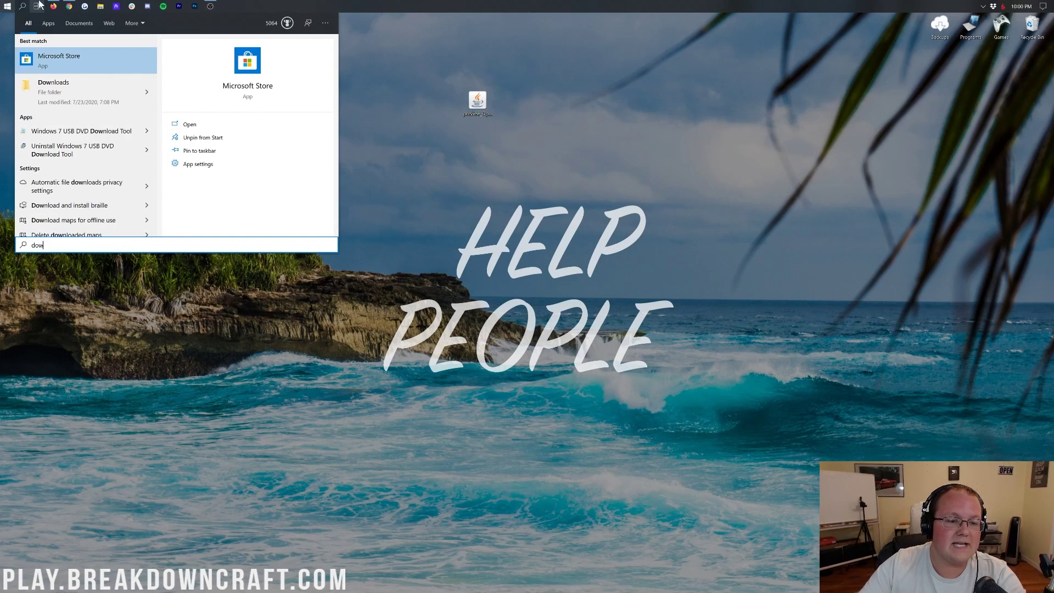
{"action": "left_click", "coordinate": [106, 103]}
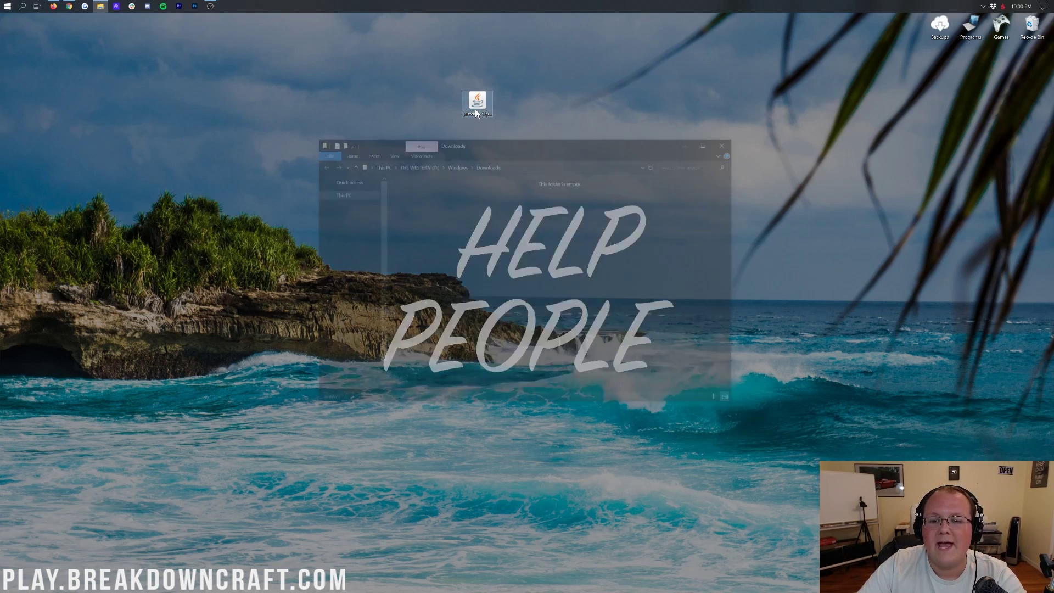
{"action": "left_click_drag", "start_coordinate": [476, 273], "coordinate": [466, 101]}
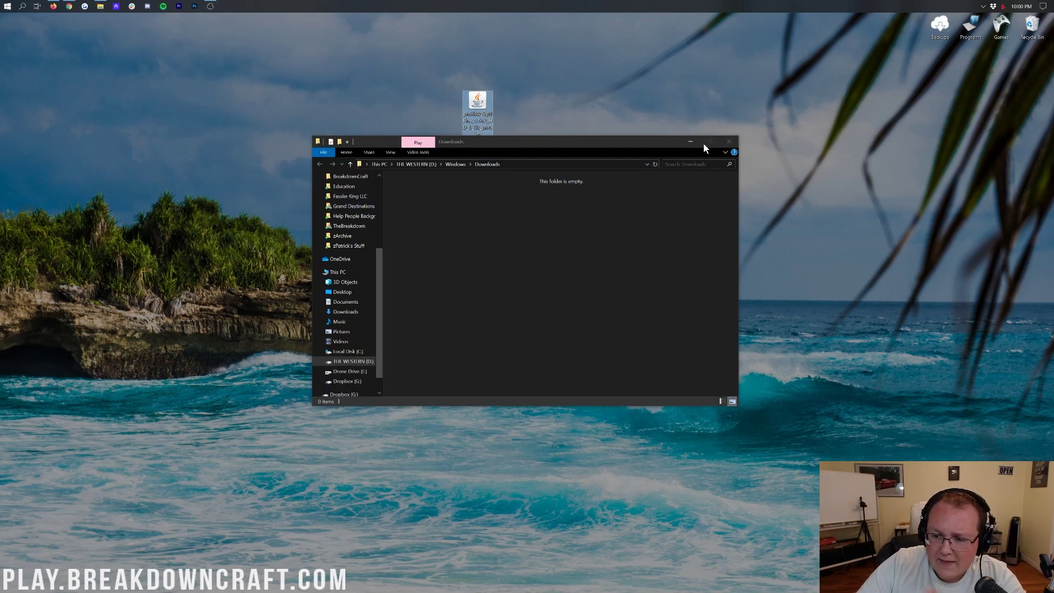
{"action": "left_click", "coordinate": [729, 141]}
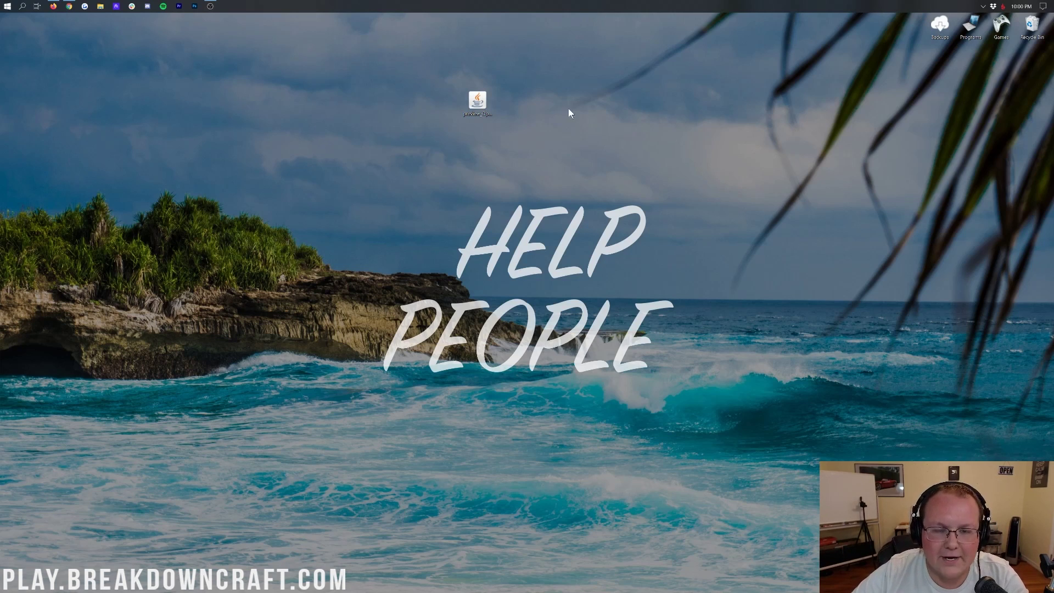
Move the OptiFine jar file from the desktop to the Recycle Bin
{"action": "left_click_drag", "start_coordinate": [485, 108], "coordinate": [1032, 25]}
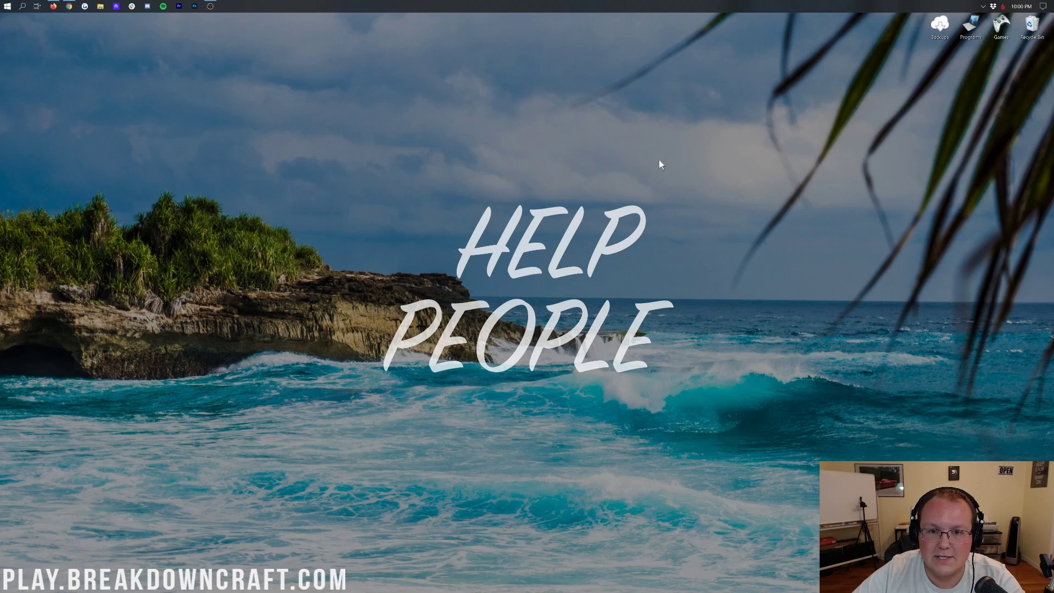
Search Windows for minecraft, open the Minecraft Launcher and select the OptiFine installation as the one to play
{"action": "left_click", "coordinate": [4, 5]}
{"action": "left_click", "coordinate": [3, 5]}
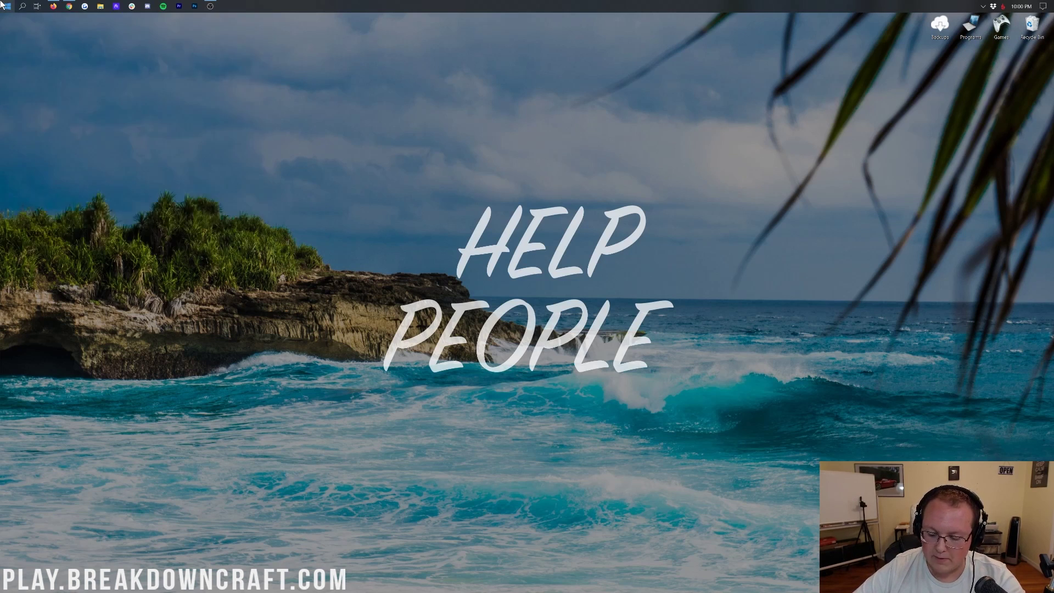
{"action": "left_click", "coordinate": [3, 5]}
{"action": "type", "text": "minecraft"}
{"action": "left_click", "coordinate": [64, 63]}
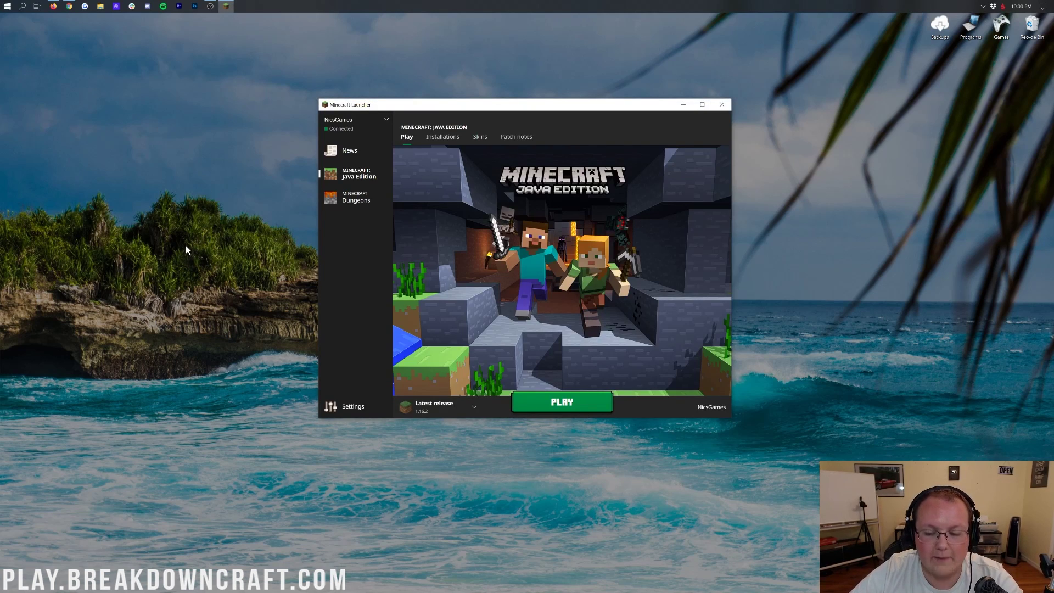
{"action": "left_click", "coordinate": [473, 406]}
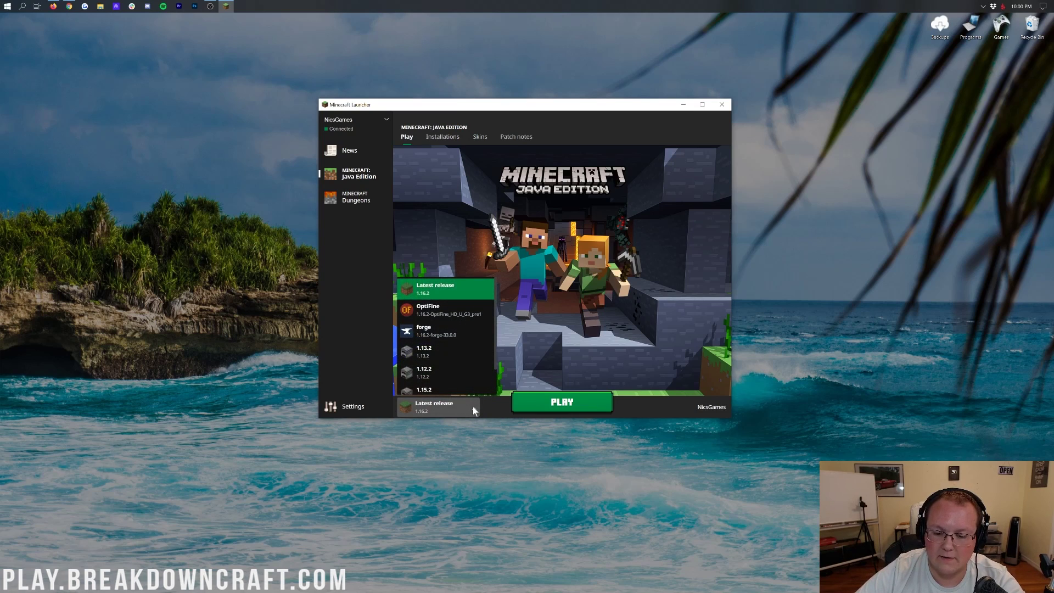
{"action": "left_click", "coordinate": [454, 312]}
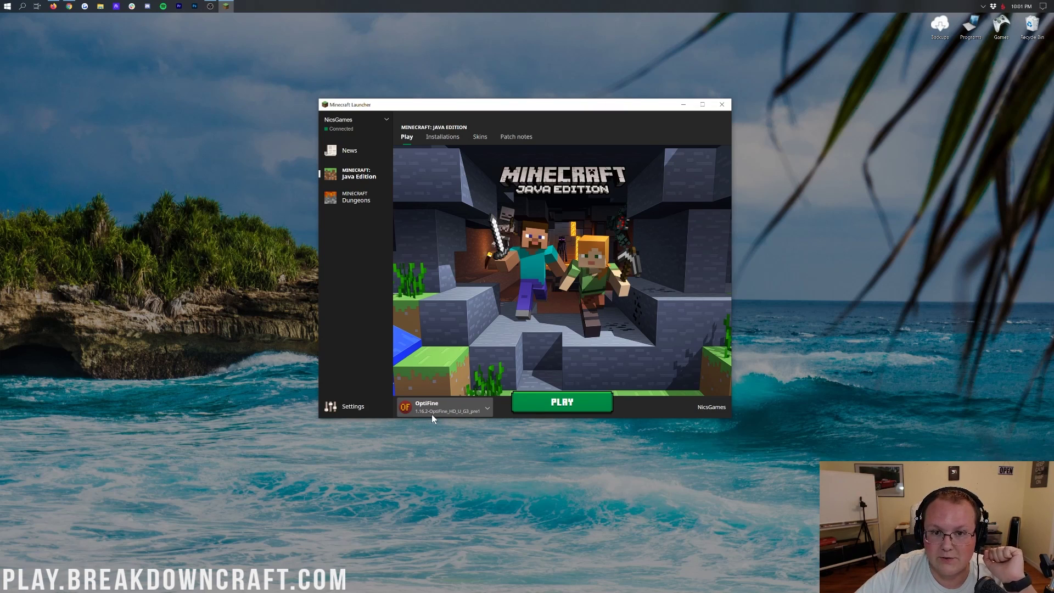
Start a new Java Edition installation in the launcher and name it Play.BreakdownCraft.com
{"action": "left_click", "coordinate": [444, 140]}
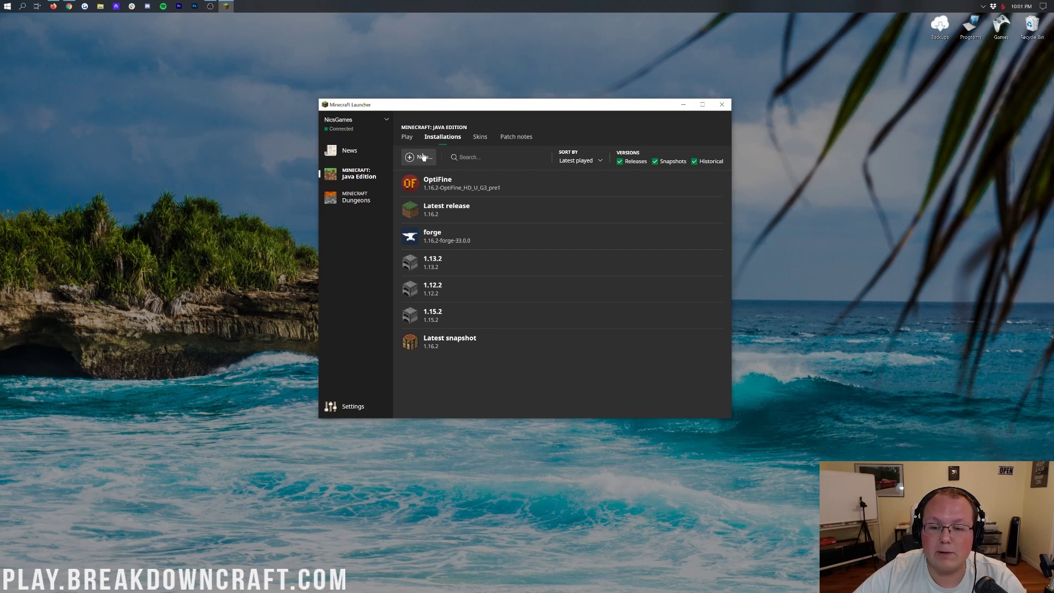
{"action": "left_click", "coordinate": [423, 159]}
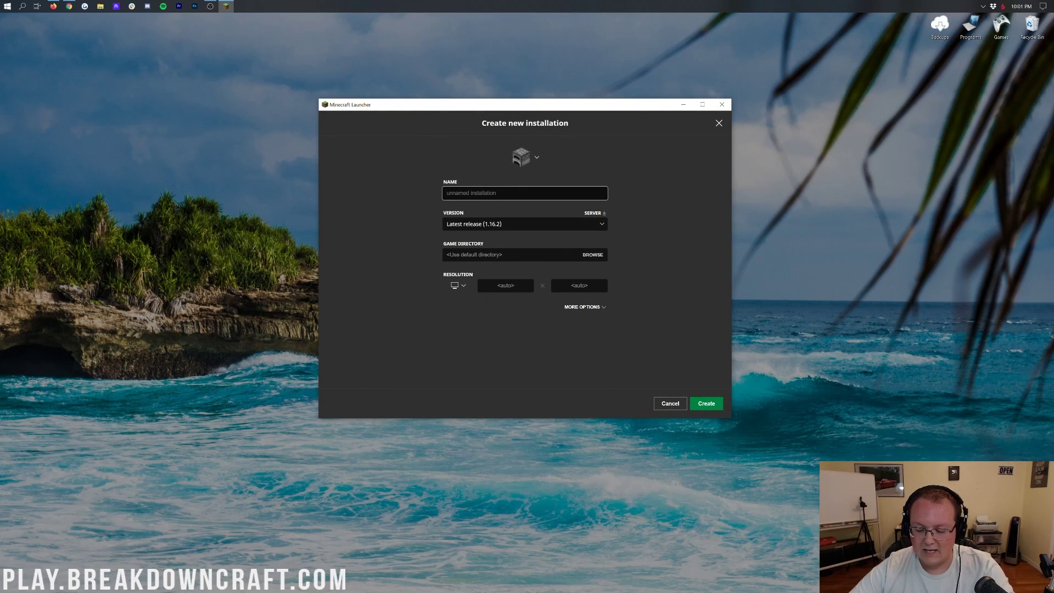
{"action": "type", "text": "Play"}
{"action": "type", "text": ".Breaka"}
{"action": "type", "text": "ownCraft.com"}
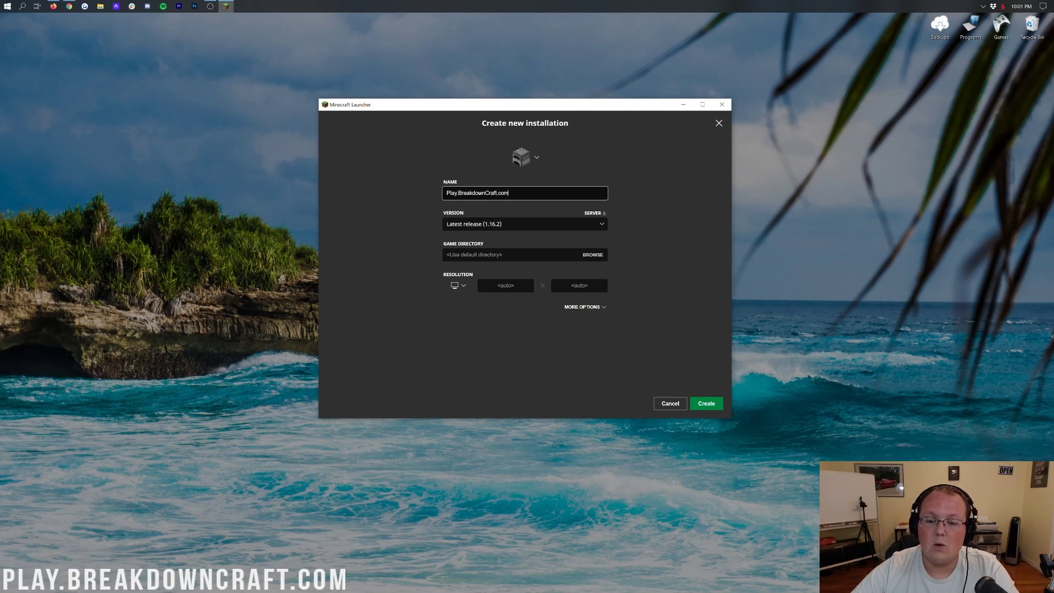
{"action": "key", "text": "ctrl+a"}
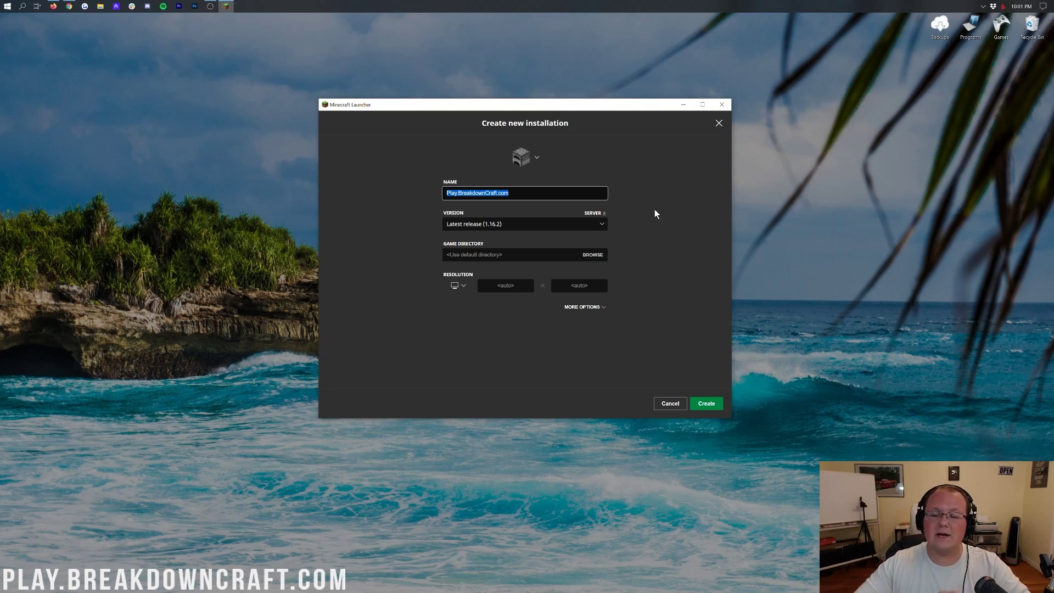
{"action": "left_click", "coordinate": [529, 206]}
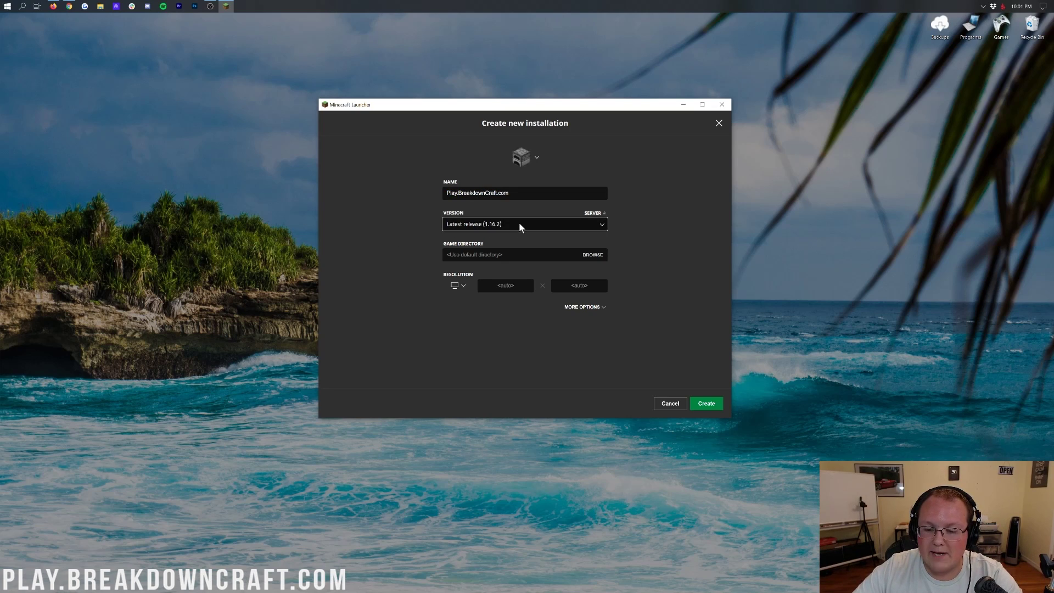
Set the new installation's version to release 1.16.2-OptiFine_HD_U_G3_pre1 and its resolution to 1920 x 1080
{"action": "left_click", "coordinate": [520, 225]}
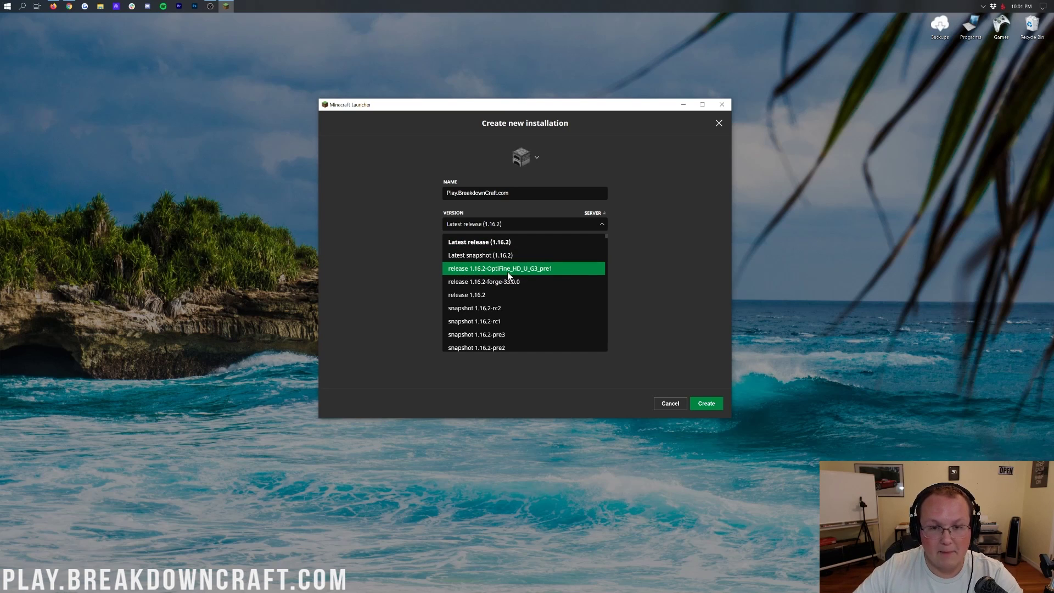
{"action": "scroll", "coordinate": [507, 271], "scroll_direction": "down", "scroll_amount": 15}
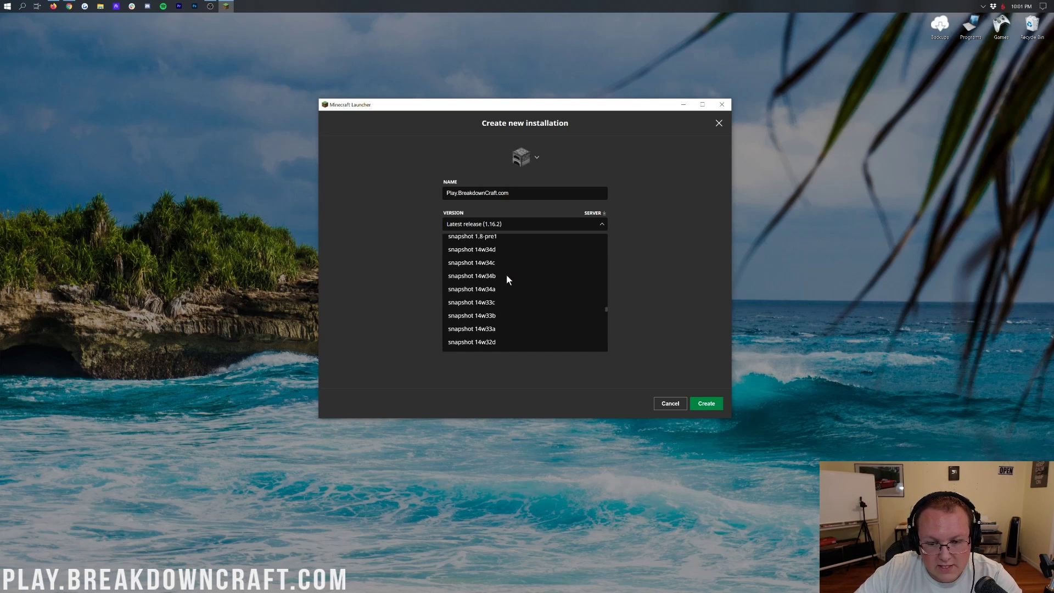
{"action": "scroll", "coordinate": [506, 278], "scroll_direction": "down", "scroll_amount": 20}
{"action": "scroll", "coordinate": [482, 301], "scroll_direction": "up", "scroll_amount": 20}
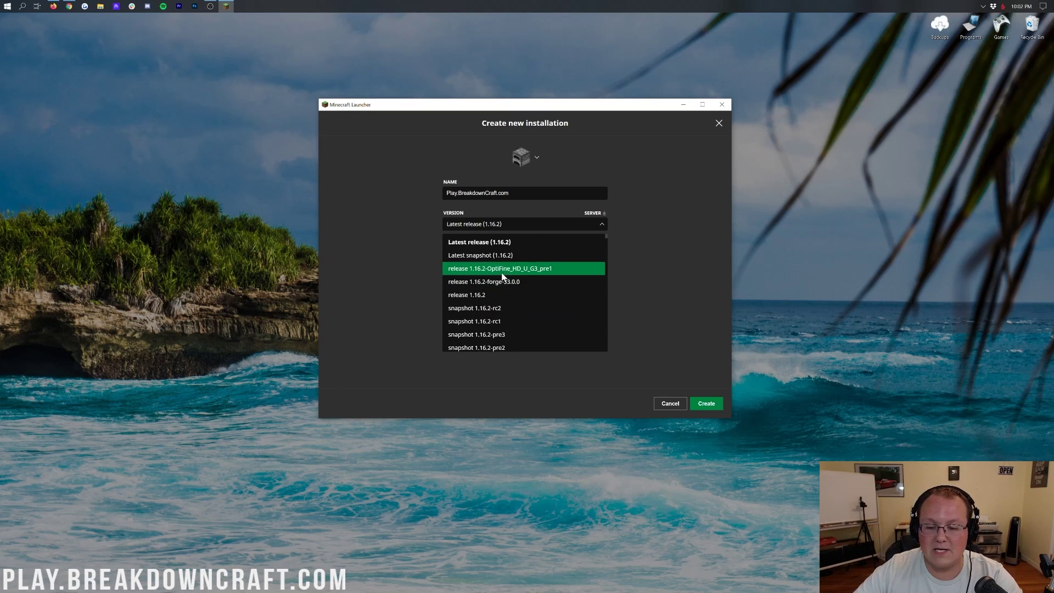
{"action": "left_click", "coordinate": [489, 269]}
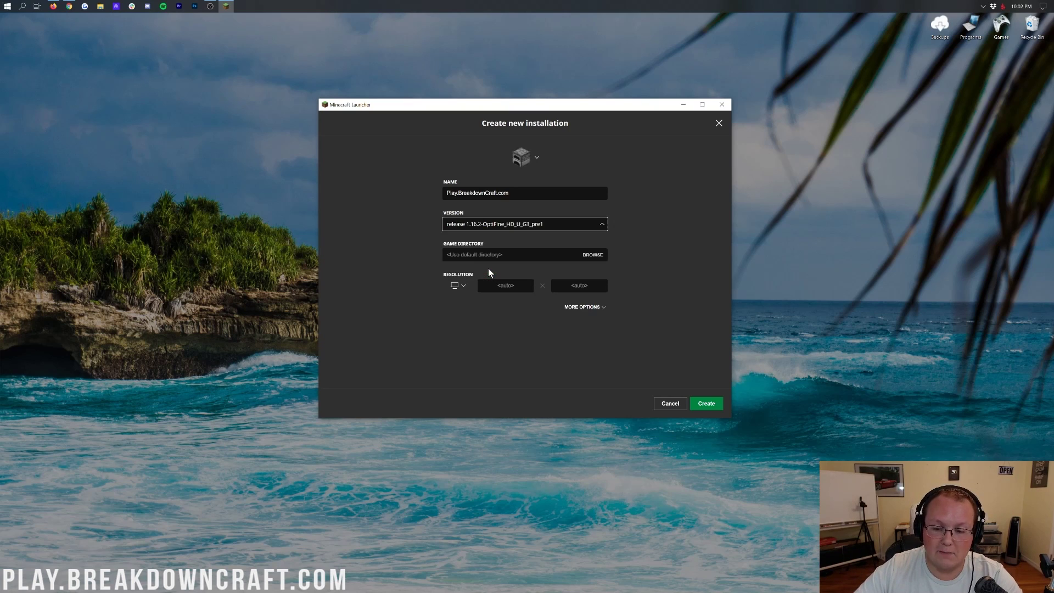
{"action": "left_click", "coordinate": [465, 286]}
{"action": "left_click", "coordinate": [460, 254]}
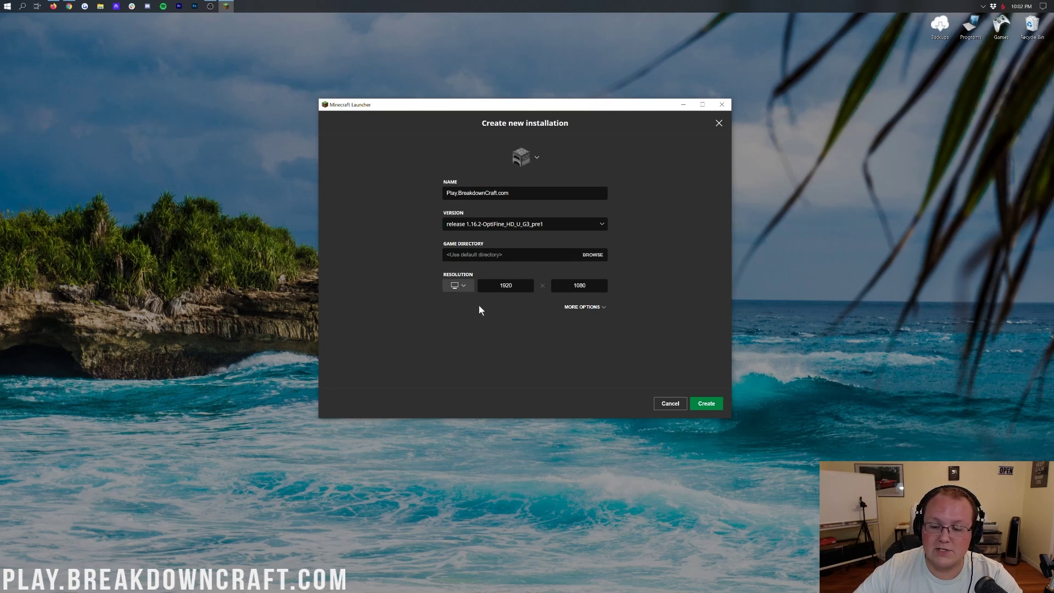
Create the Play.BreakdownCraft.com installation and launch Minecraft from it
{"action": "left_click", "coordinate": [706, 404]}
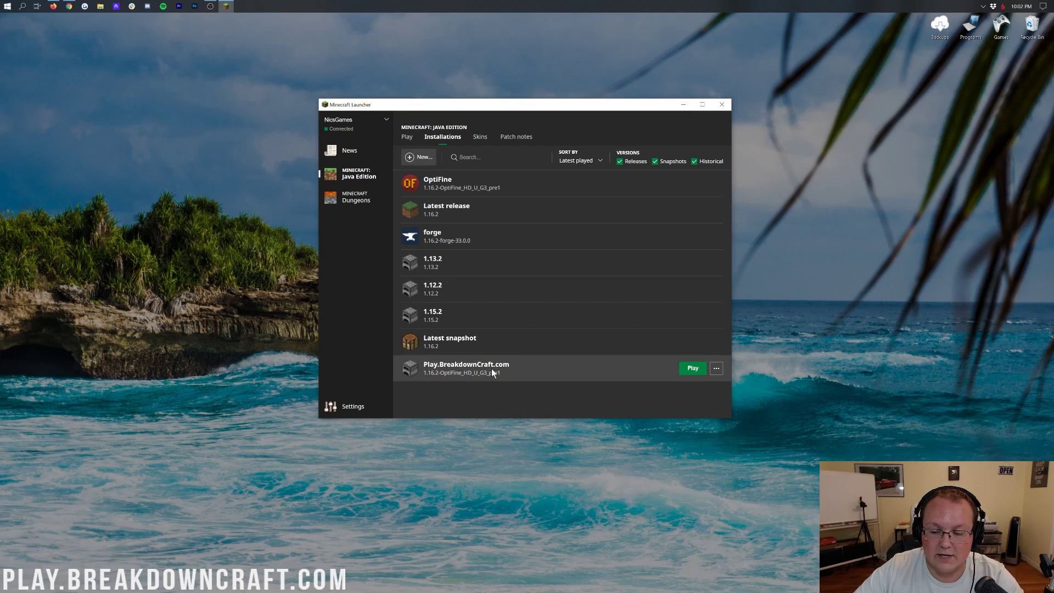
{"action": "left_click", "coordinate": [682, 370]}
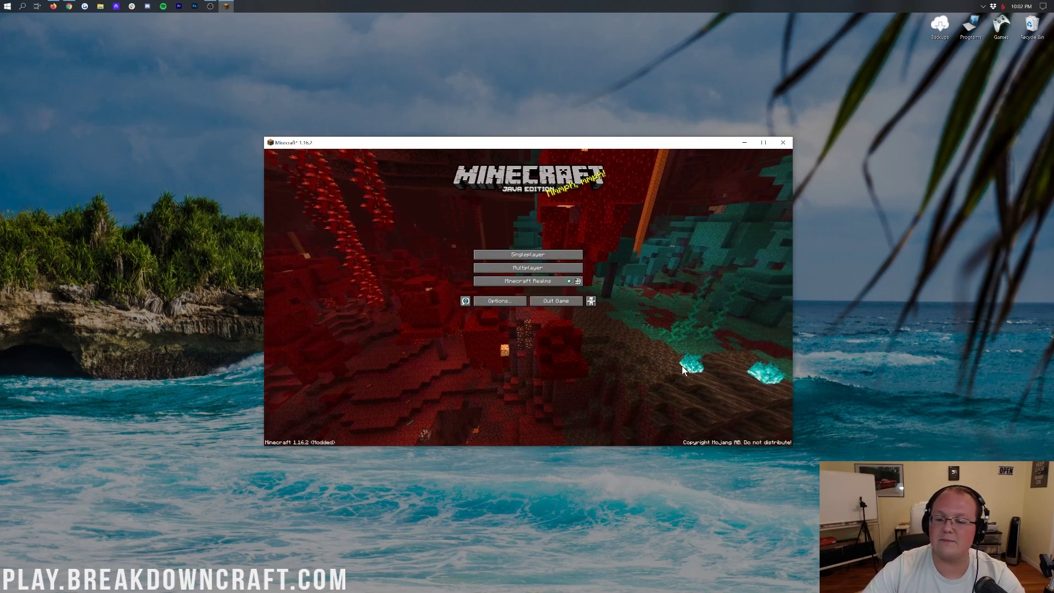
Check the game's video settings for the OptiFine options and return to the title screen
{"action": "left_click", "coordinate": [478, 301]}
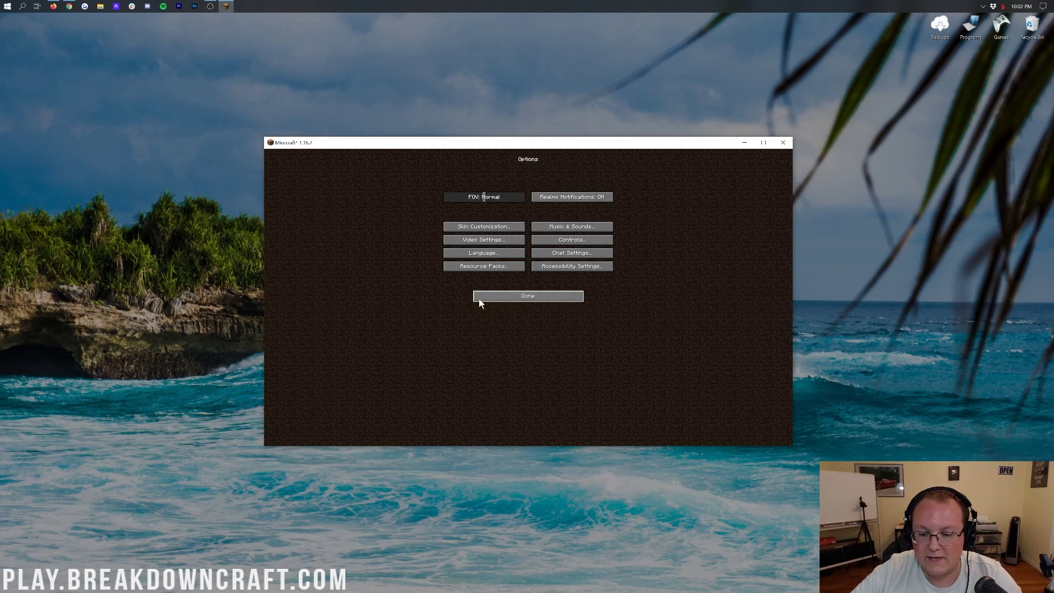
{"action": "left_click", "coordinate": [492, 243]}
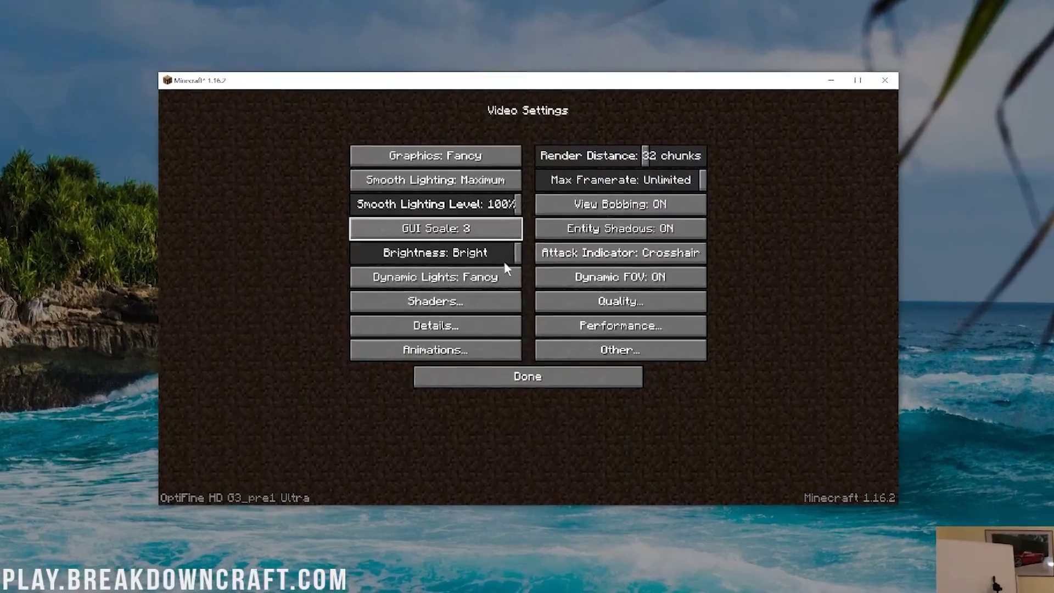
{"action": "left_click", "coordinate": [524, 301]}
{"action": "left_click", "coordinate": [521, 344]}
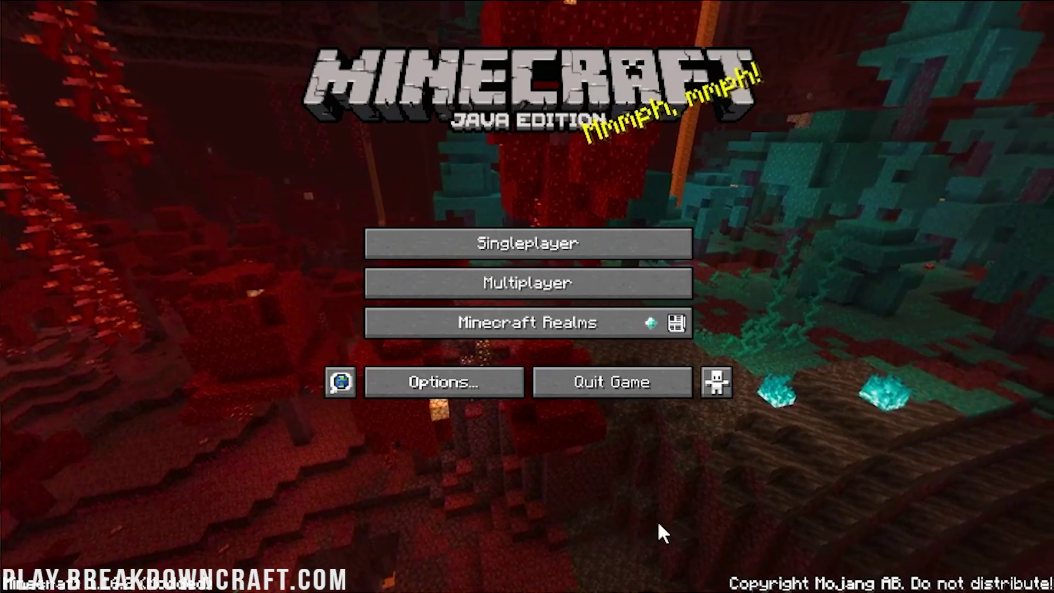
Reopen the video settings and look through the Details, Performance and Animations pages
{"action": "left_click", "coordinate": [479, 391]}
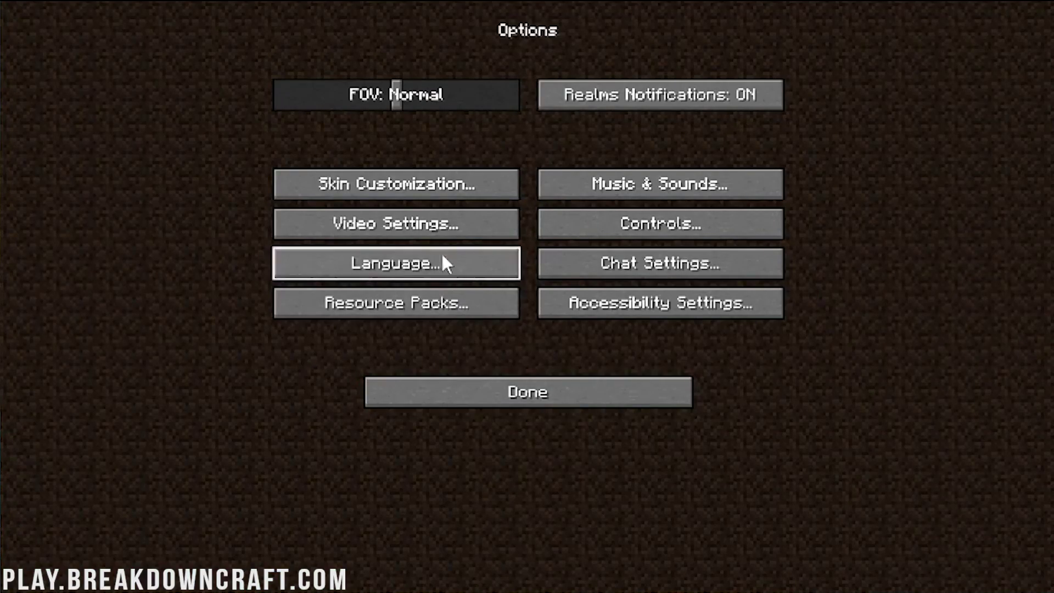
{"action": "left_click", "coordinate": [439, 224]}
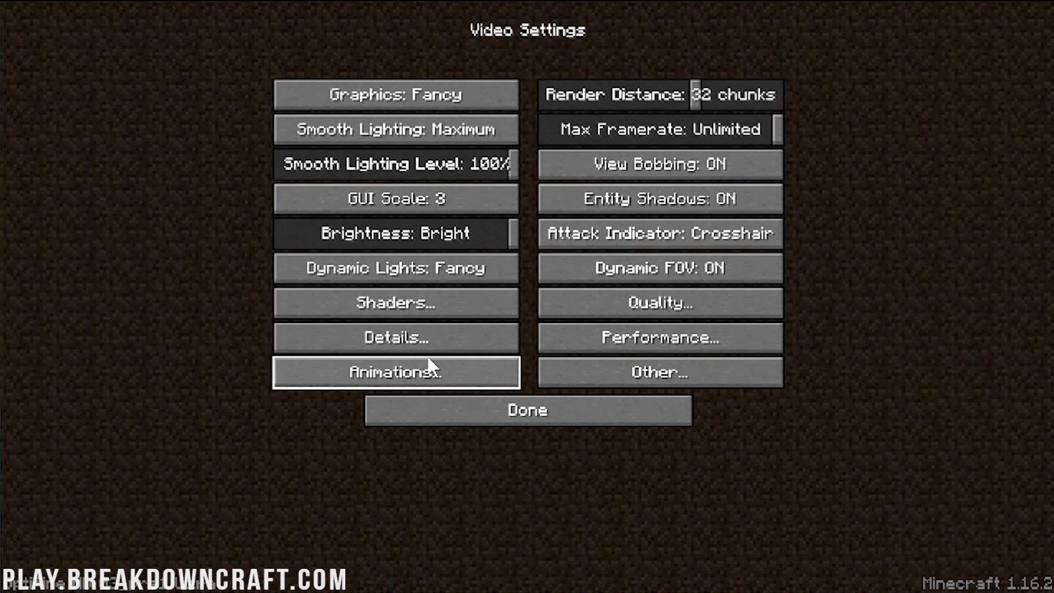
{"action": "left_click", "coordinate": [413, 340]}
{"action": "left_click", "coordinate": [453, 403]}
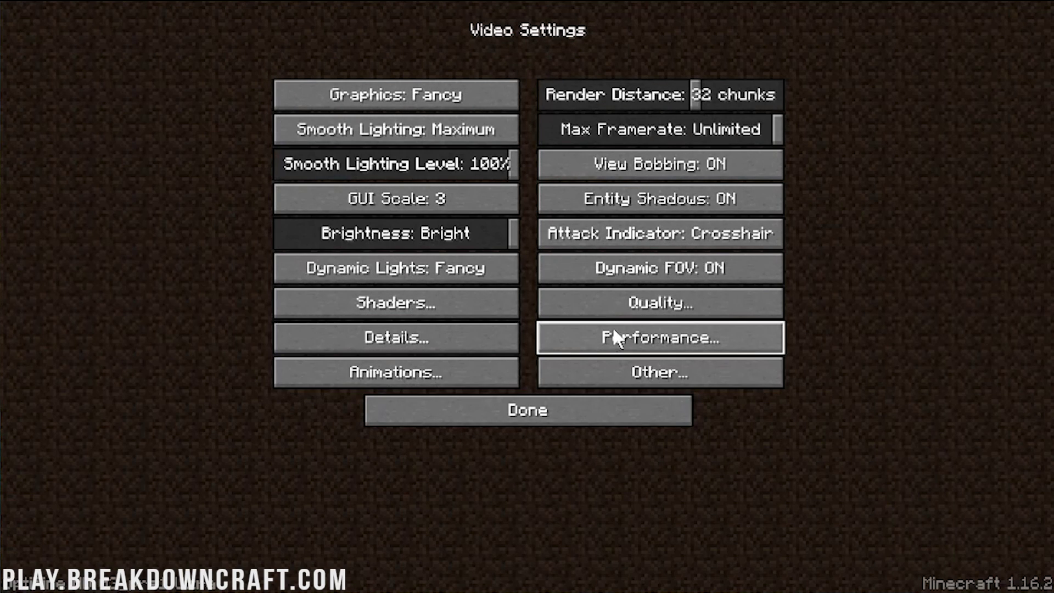
{"action": "left_click", "coordinate": [608, 340]}
{"action": "left_click", "coordinate": [461, 412]}
{"action": "left_click", "coordinate": [428, 373]}
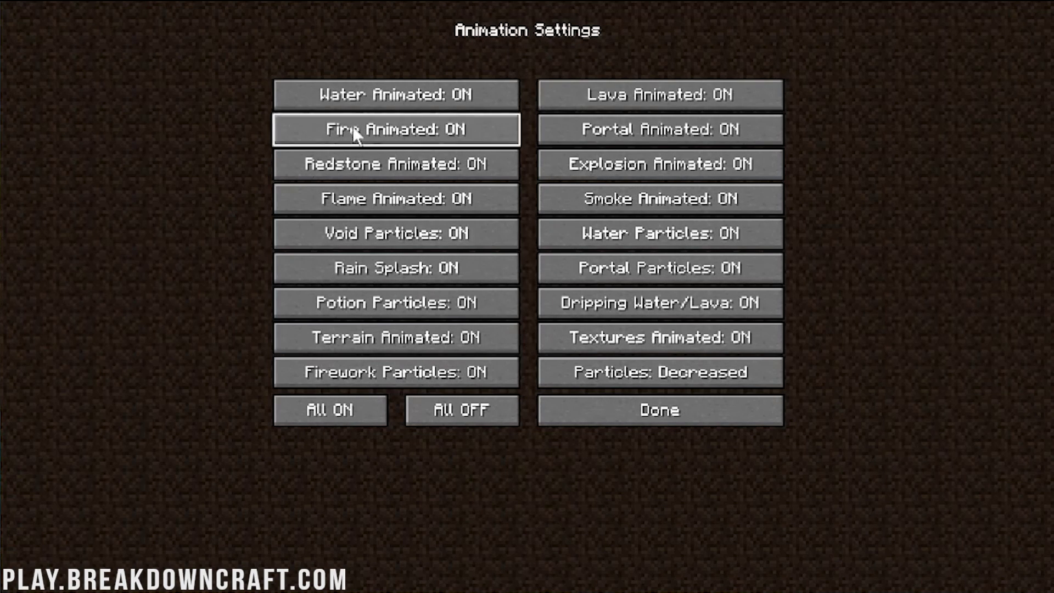
{"action": "left_click", "coordinate": [678, 420]}
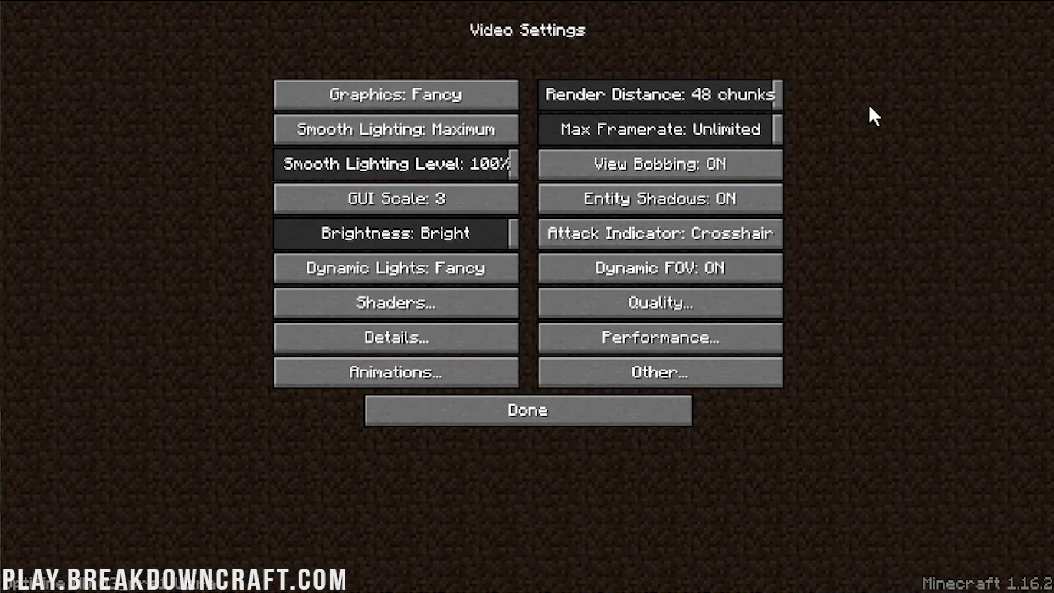
Set the render distance to 28 chunks and review the quality settings
{"action": "left_click_drag", "start_coordinate": [776, 98], "coordinate": [675, 95]}
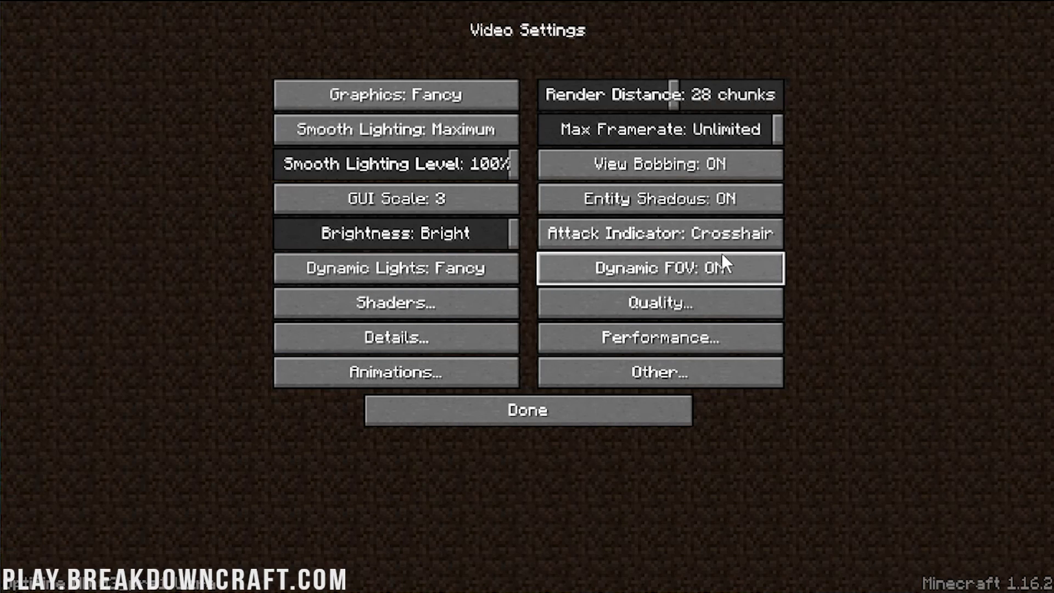
{"action": "left_click", "coordinate": [703, 303]}
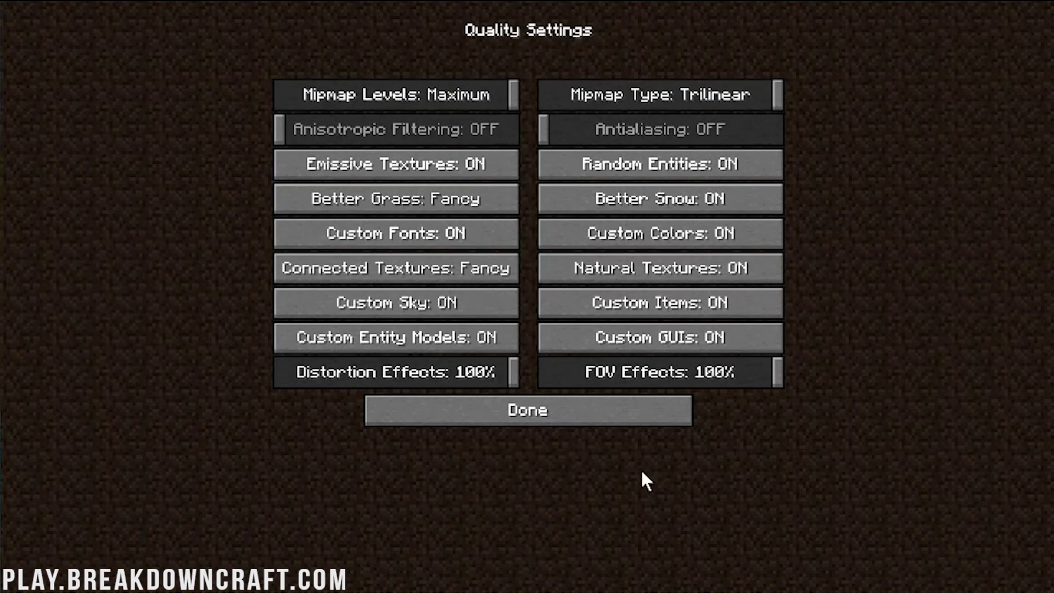
{"action": "left_click", "coordinate": [614, 420]}
Set Biome Blend to 15x15 (Maximum) in the detail settings and return to the title screen
{"action": "left_click", "coordinate": [466, 345]}
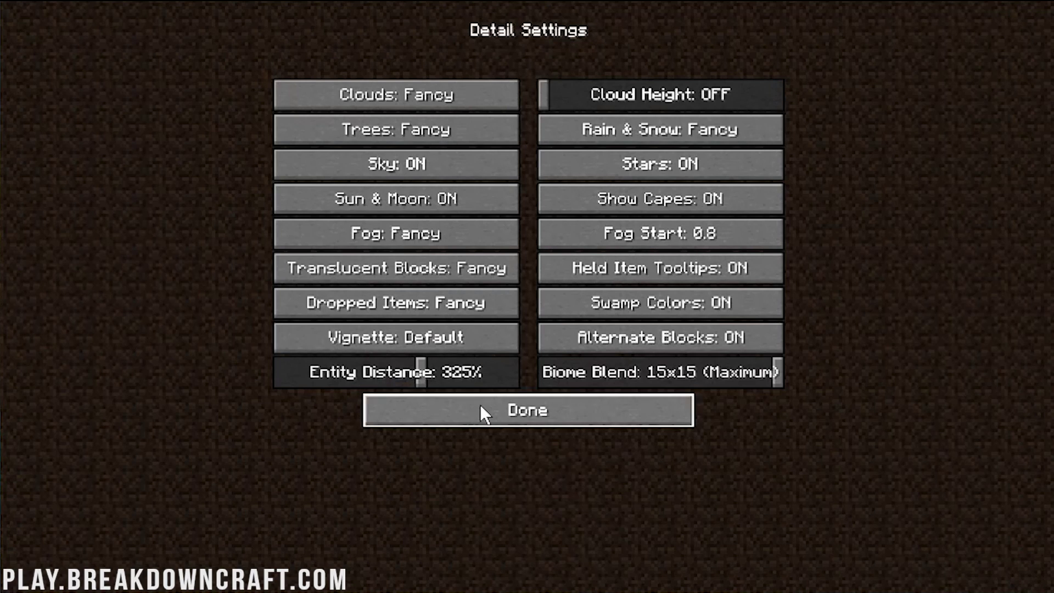
{"action": "left_click_drag", "start_coordinate": [597, 372], "coordinate": [850, 394]}
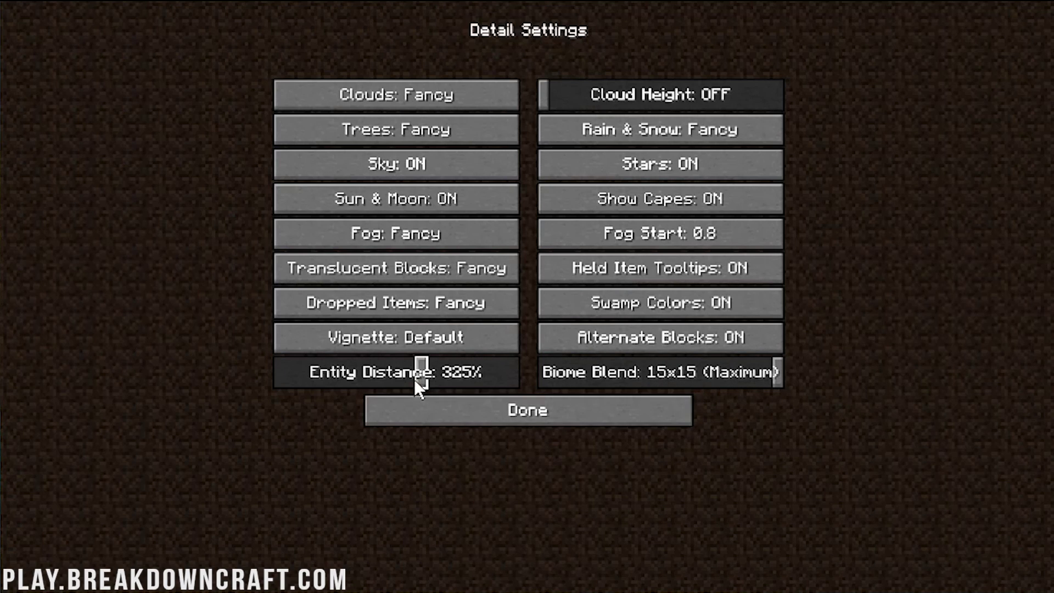
{"action": "left_click", "coordinate": [449, 417]}
{"action": "left_click", "coordinate": [449, 418]}
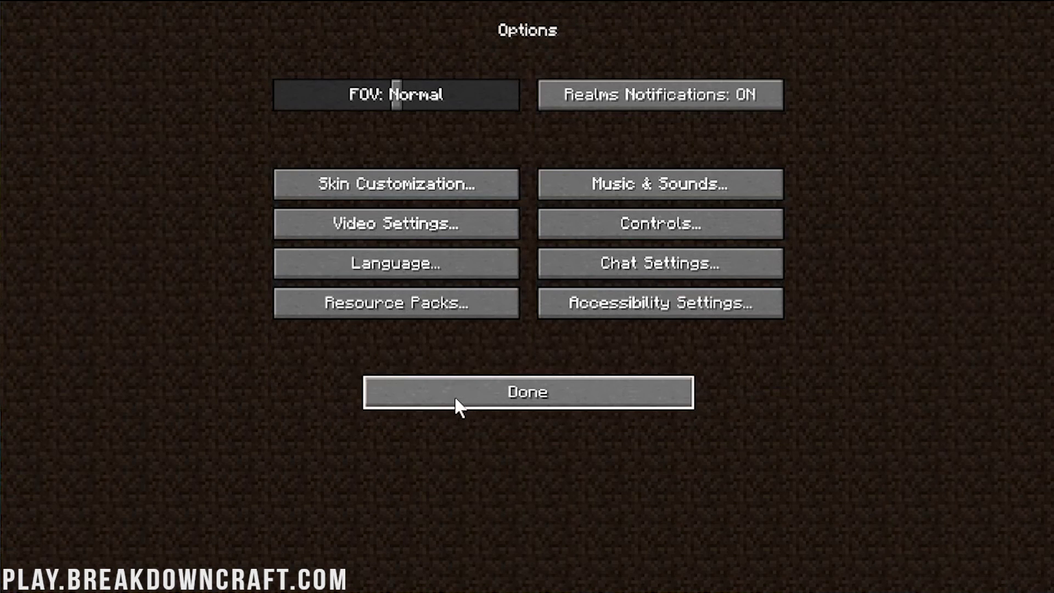
{"action": "left_click", "coordinate": [457, 394]}
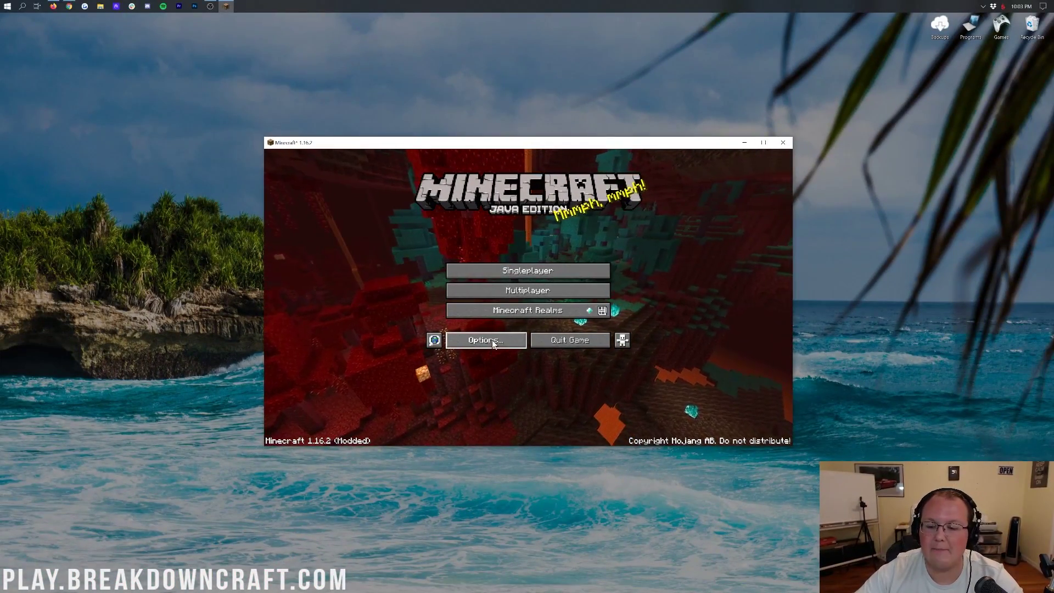
Join the Play.BreakdownCraft.com multiplayer server and run /ptime day to switch the player time to day
{"action": "left_click", "coordinate": [501, 296]}
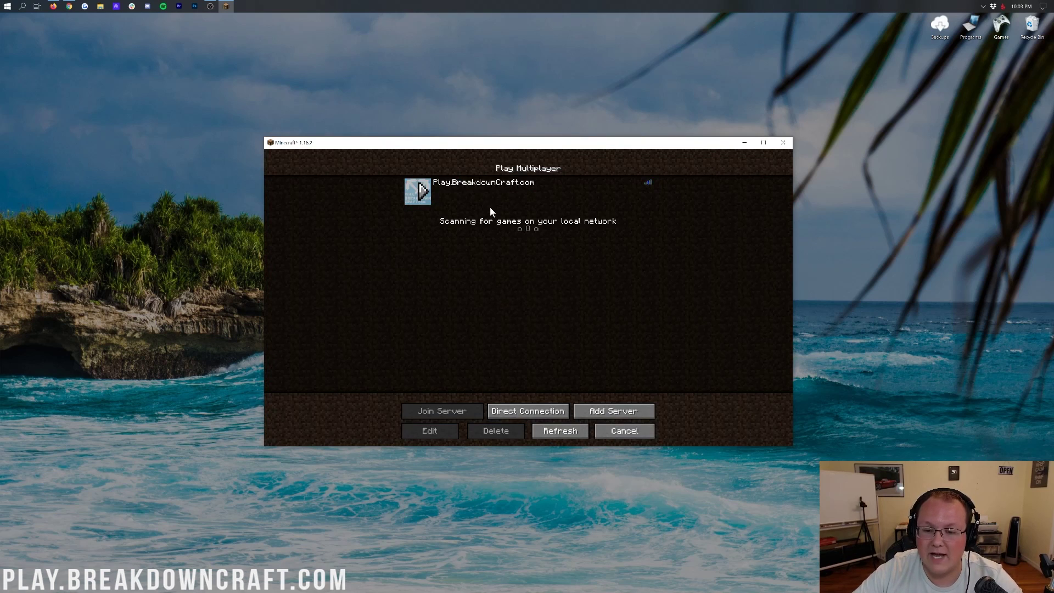
{"action": "double_click", "coordinate": [486, 202]}
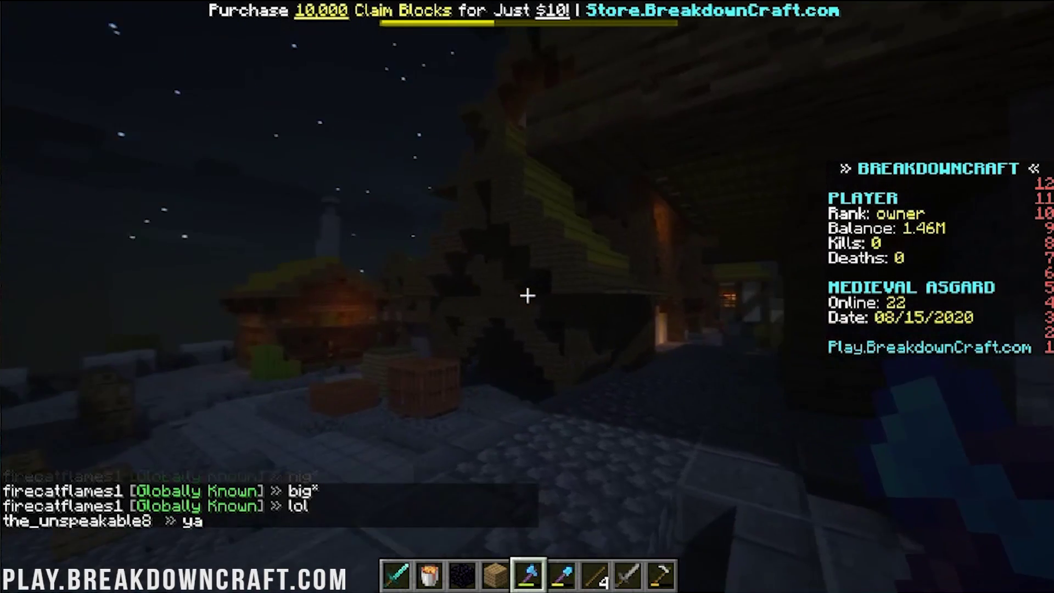
{"action": "type", "text": "t/ptime day"}
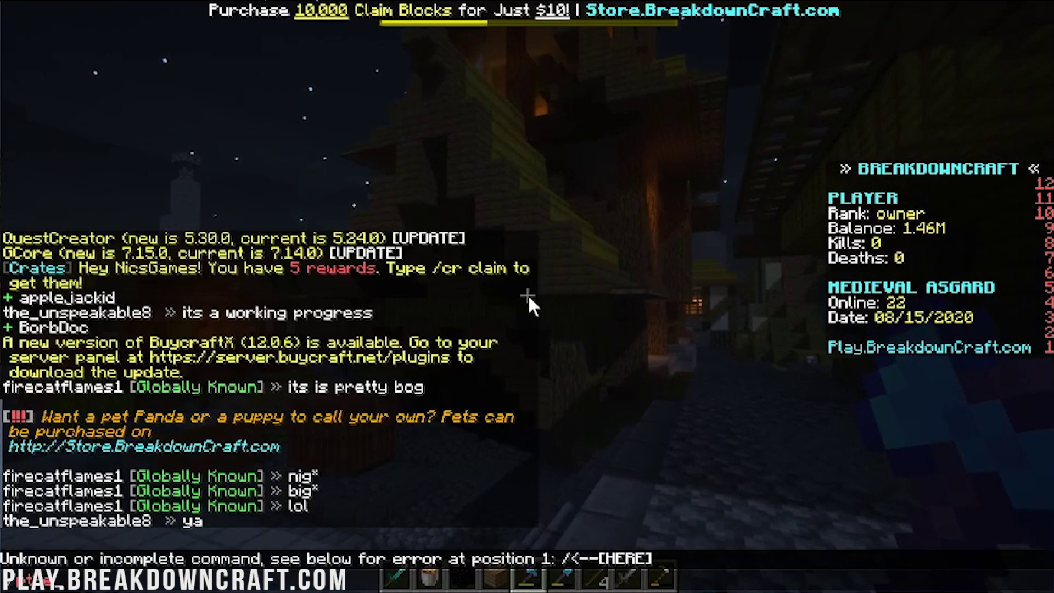
{"action": "key", "text": "Return"}
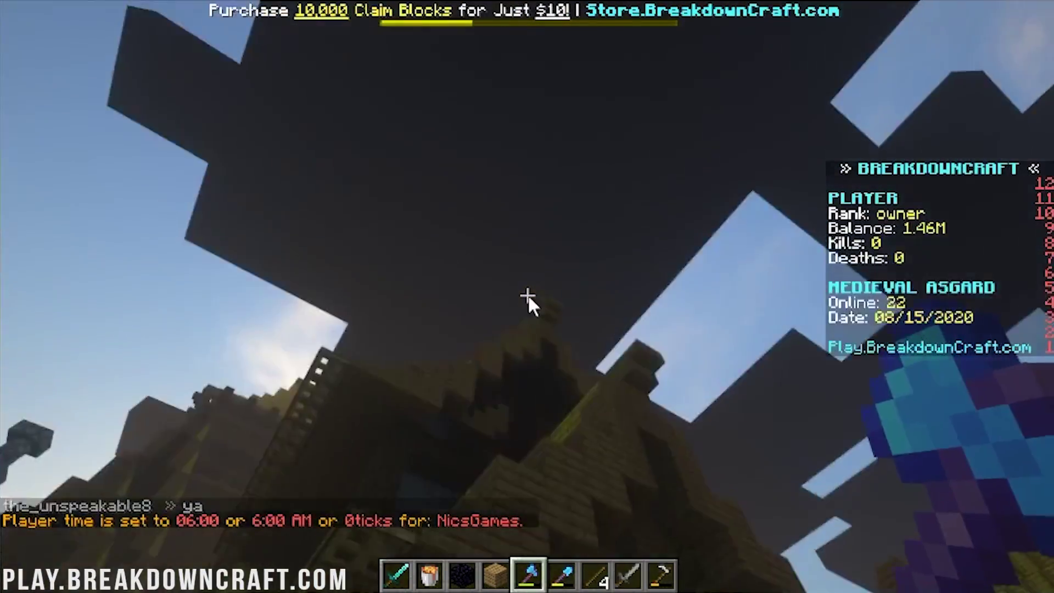
Turn off the clouds in the detail video settings and resume the game
{"action": "key", "text": "Escape"}
{"action": "left_click", "coordinate": [465, 296]}
{"action": "left_click", "coordinate": [397, 222]}
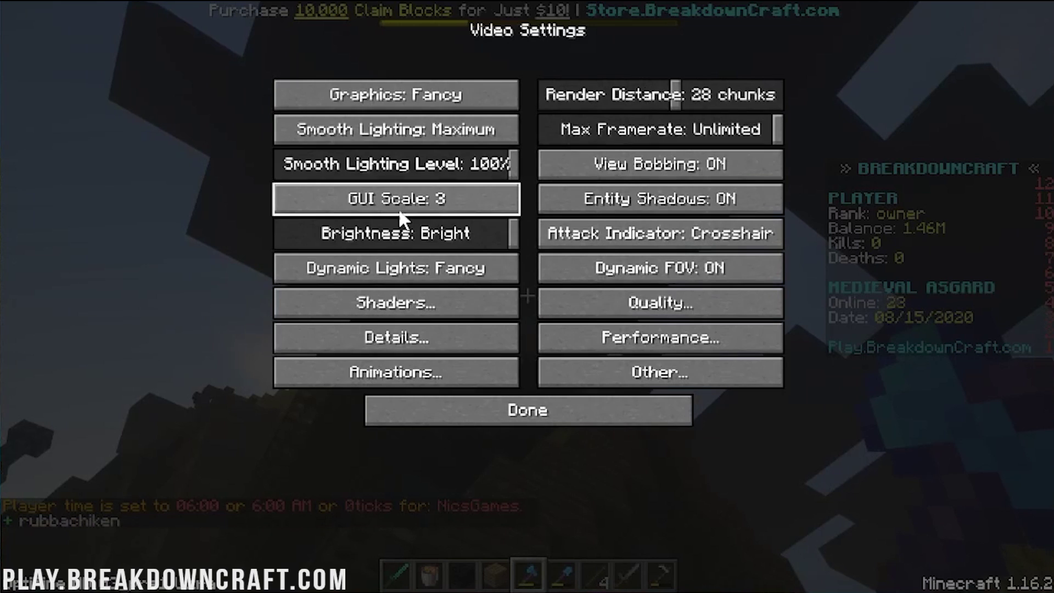
{"action": "left_click", "coordinate": [394, 337]}
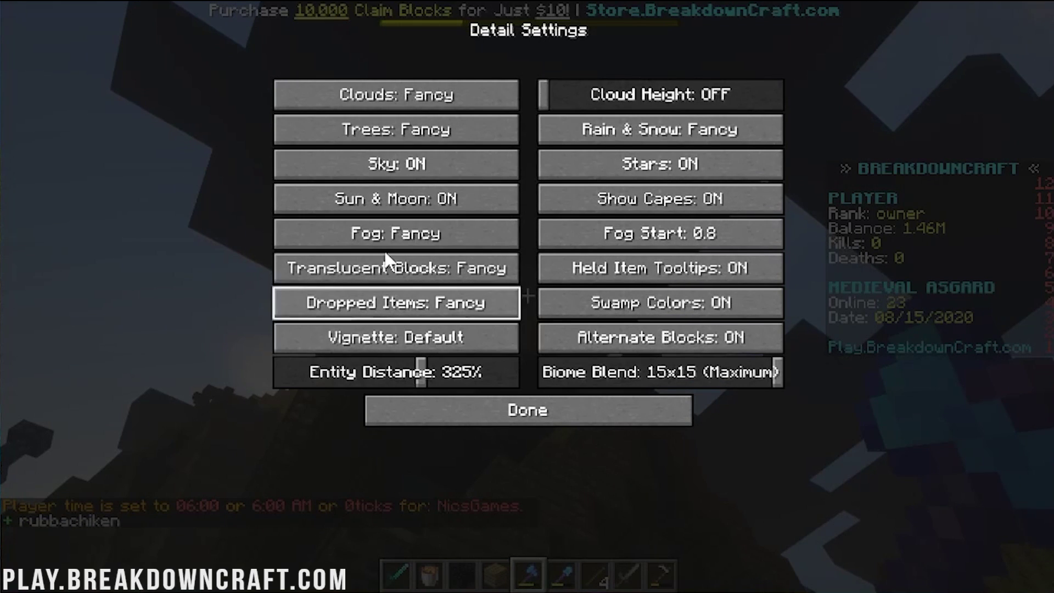
{"action": "left_click", "coordinate": [391, 96]}
{"action": "left_click", "coordinate": [491, 410]}
{"action": "left_click", "coordinate": [492, 411]}
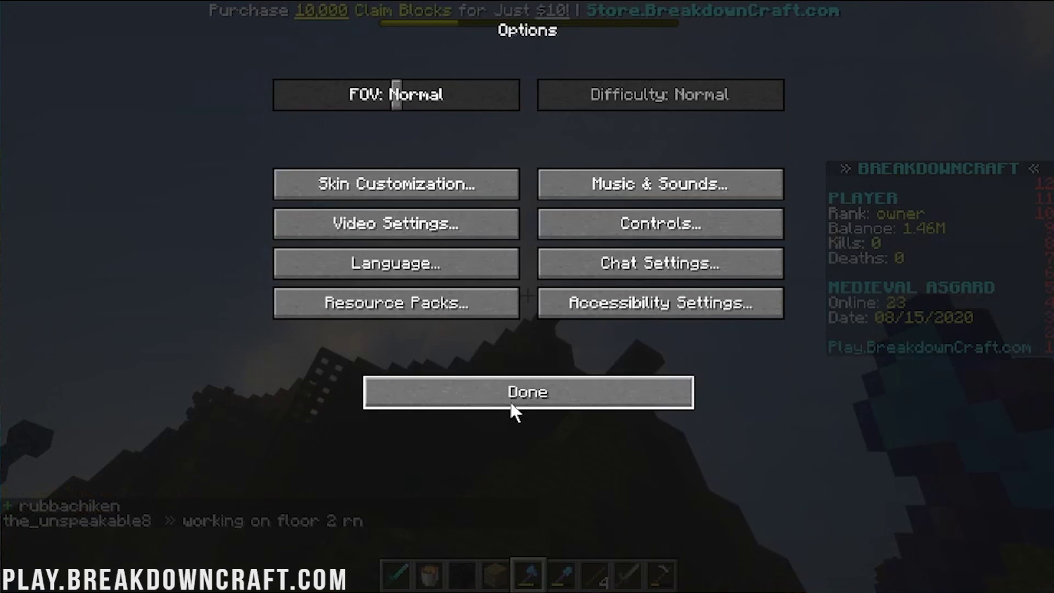
{"action": "left_click", "coordinate": [509, 400]}
{"action": "left_click", "coordinate": [485, 180]}
Walk through the server's town to examine how the world looks in daylight with OptiFine
{"action": "key", "text": "w"}
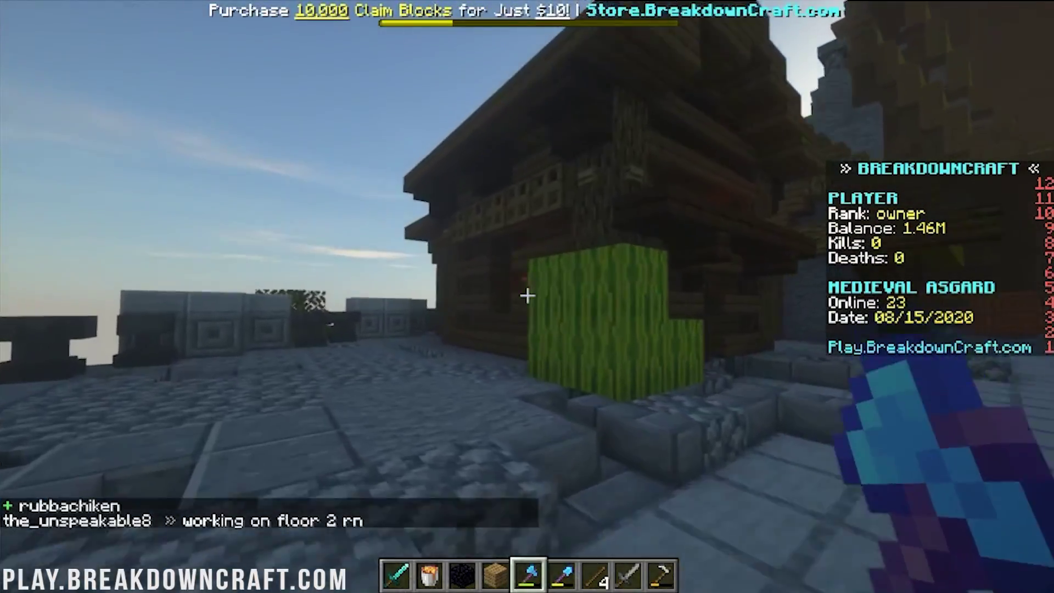
{"action": "key", "text": "w"}
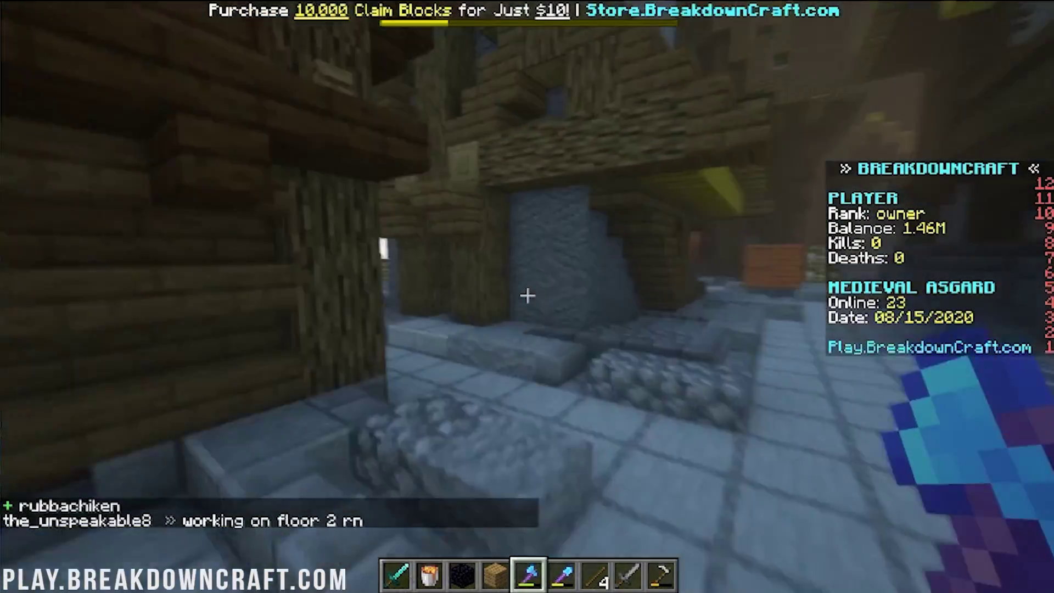
{"action": "key", "text": "w"}
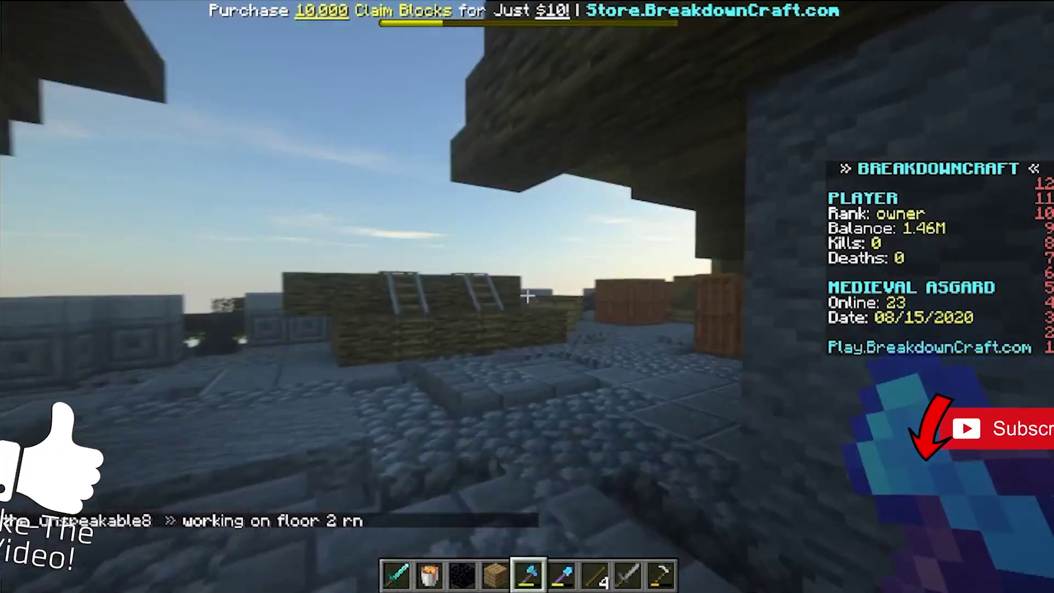
{"action": "key", "text": "w"}
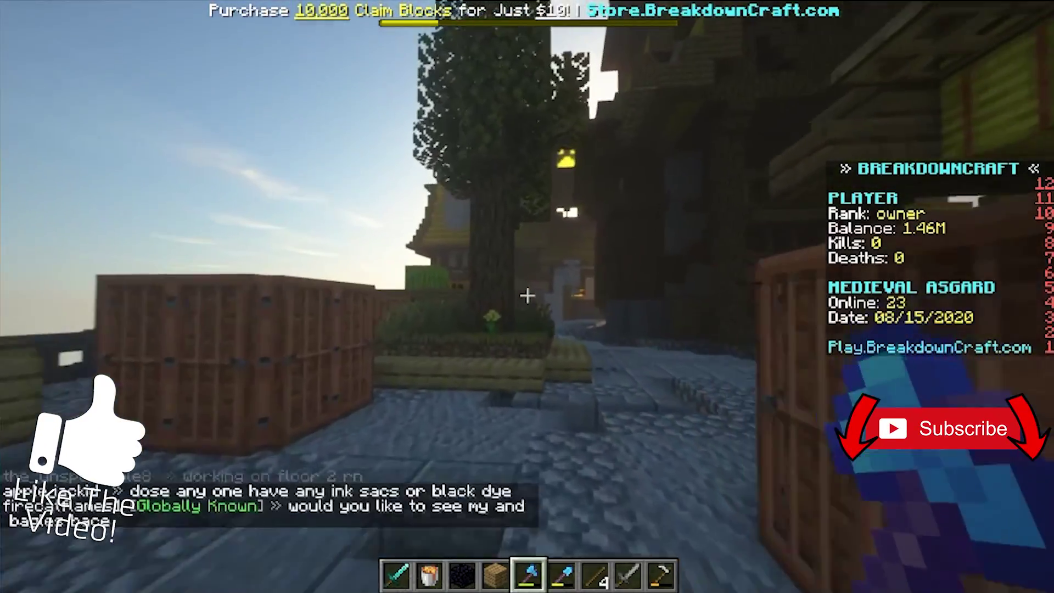
{"action": "key", "text": "w"}
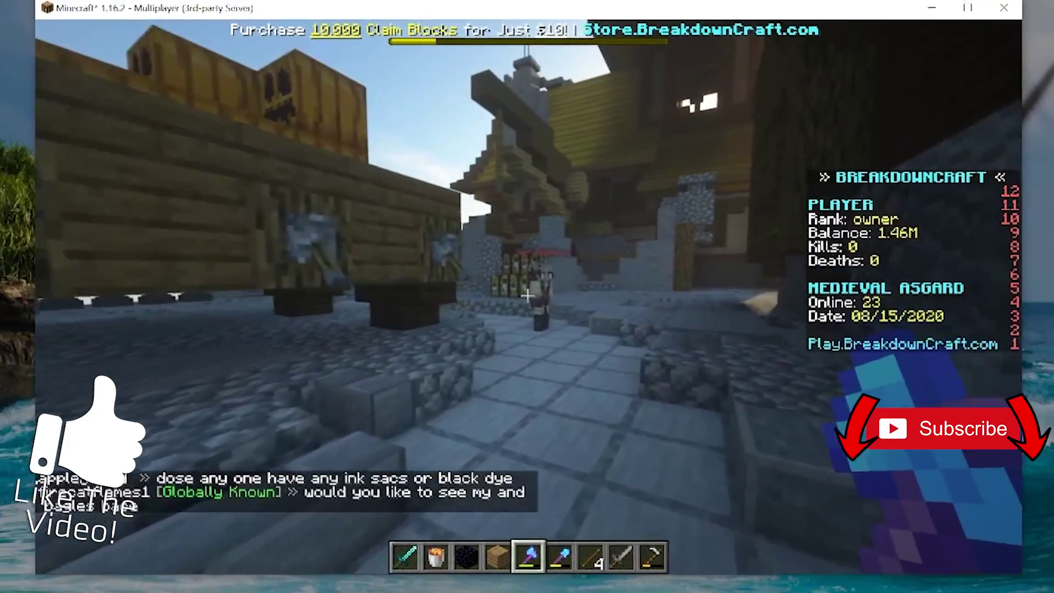
{"action": "key", "text": "w"}
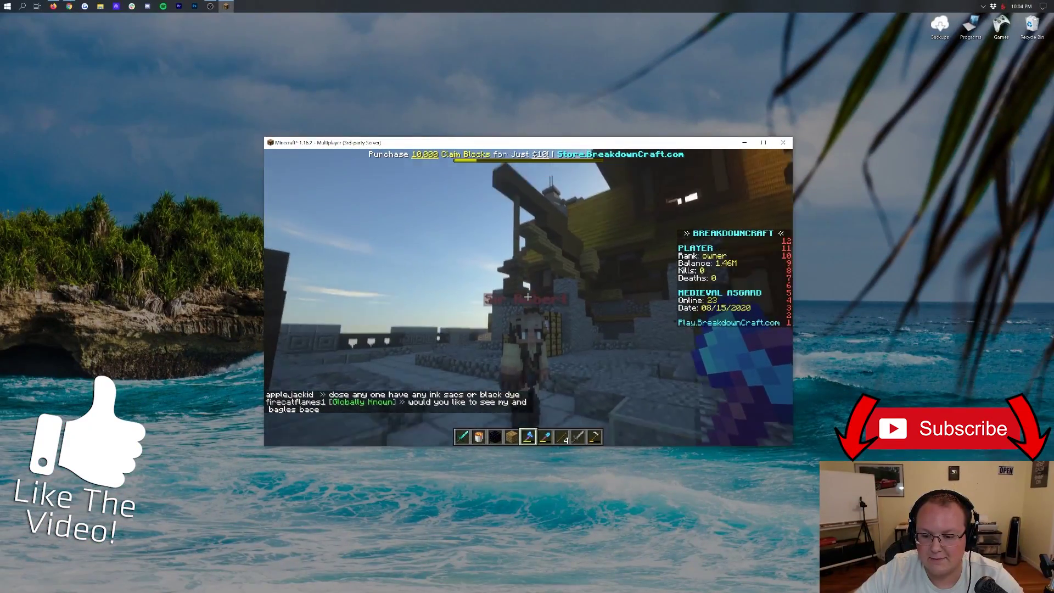
{"action": "key", "text": "w"}
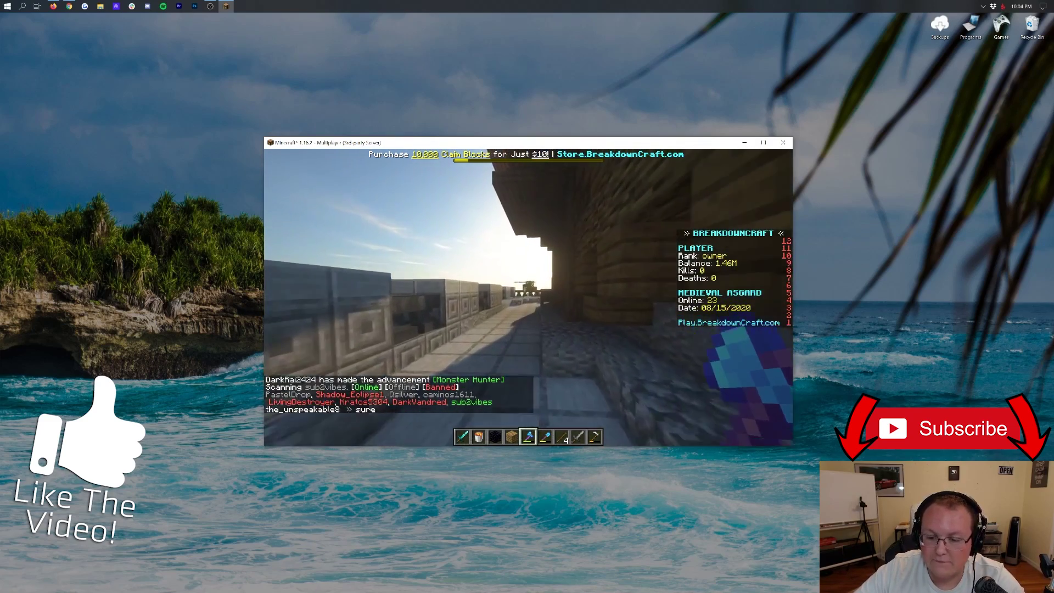
{"action": "key", "text": "w"}
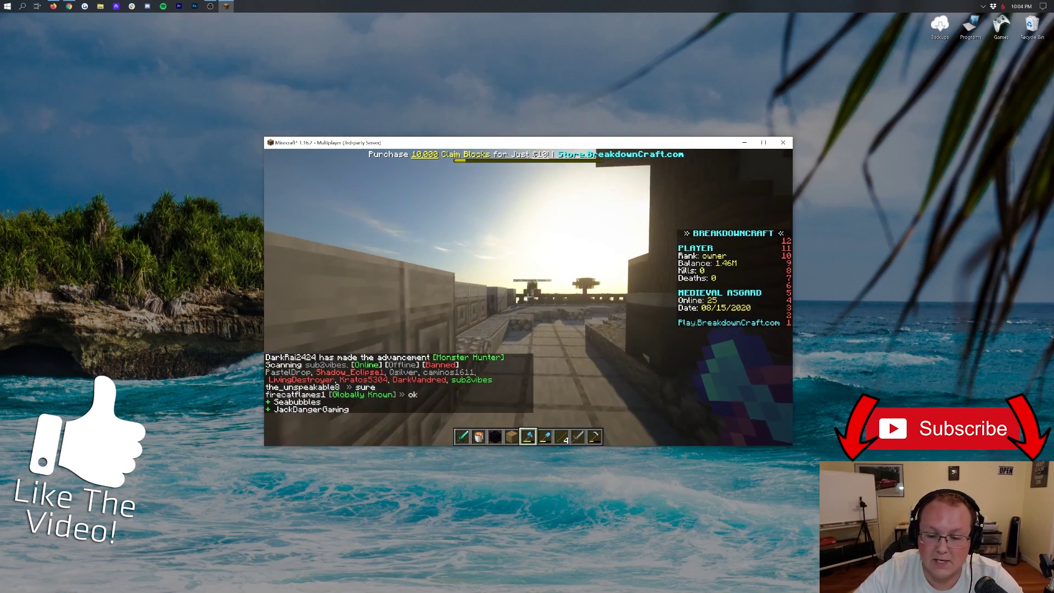
{"action": "key", "text": "w"}
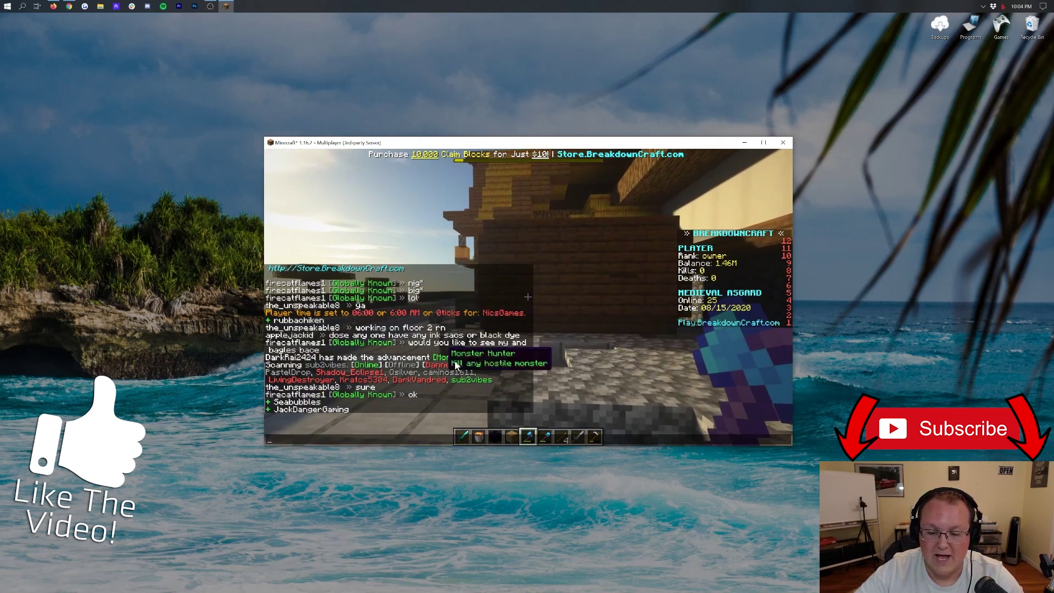